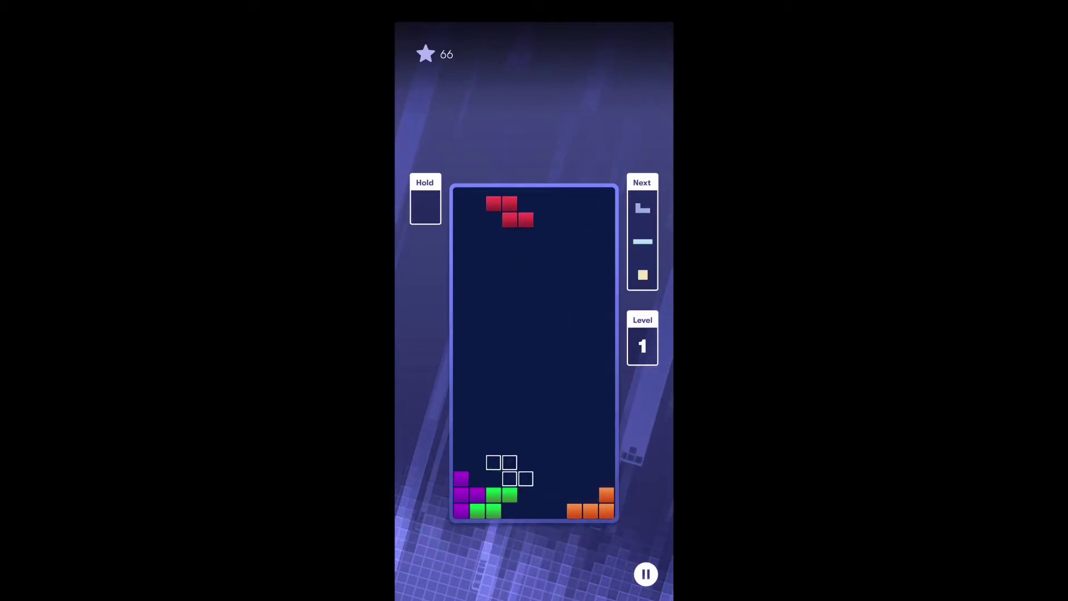
Drop the orange L at the right edge and the red Z on the left, hold the J, and stand the I upright
{"action": "key", "text": "Left"}
{"action": "key", "text": "Left"}
{"action": "key", "text": "space"}
{"action": "key", "text": "c"}
{"action": "key", "text": "Up"}
{"action": "key", "text": "Right"}
{"action": "key", "text": "Right"}
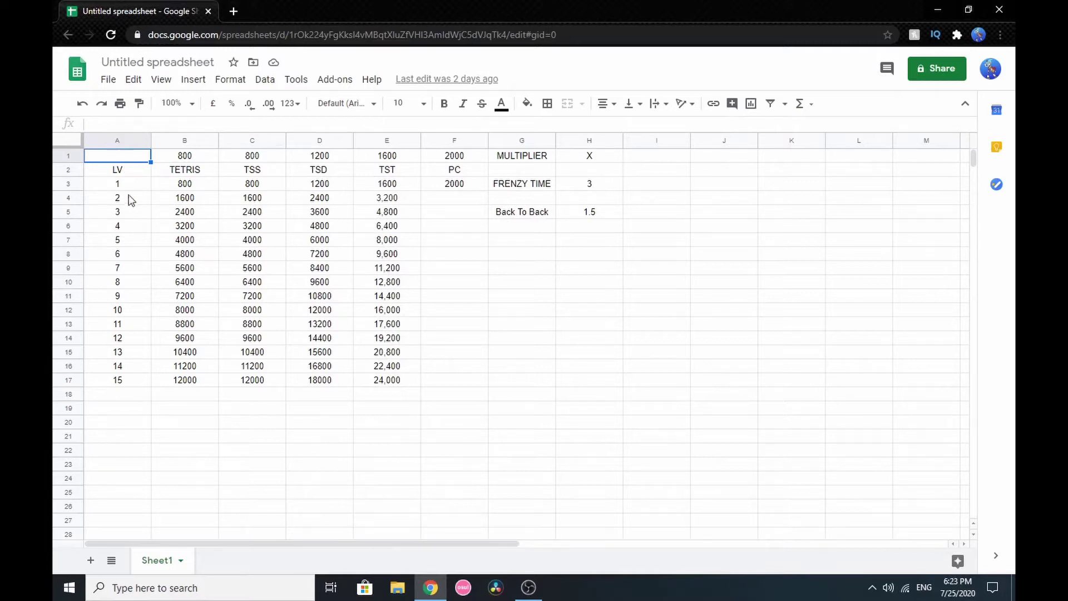
{"action": "left_click_drag", "start_coordinate": [124, 407], "coordinate": [131, 225]}
{"action": "left_click_drag", "start_coordinate": [133, 270], "coordinate": [131, 275]}
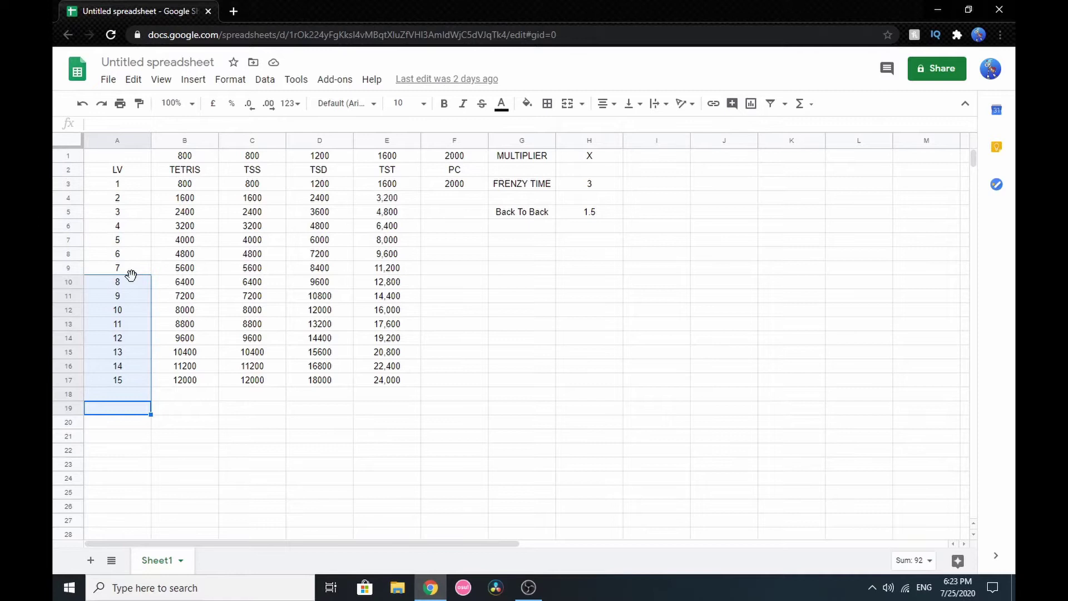
{"action": "left_click", "coordinate": [174, 438]}
{"action": "left_click_drag", "start_coordinate": [187, 185], "coordinate": [194, 385]}
{"action": "left_click", "coordinate": [134, 187]}
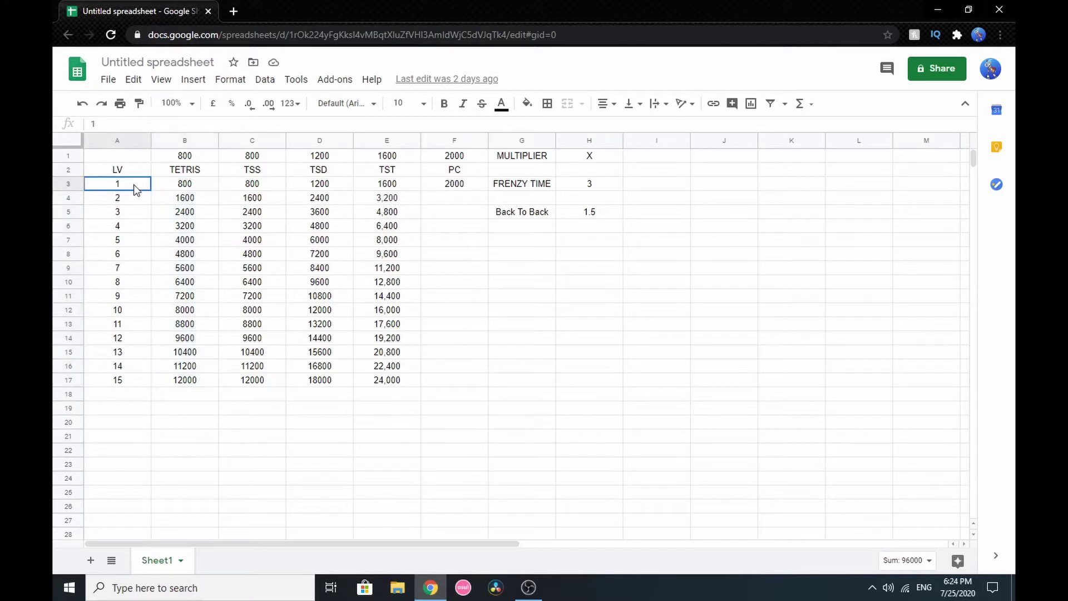
{"action": "left_click", "coordinate": [185, 187]}
{"action": "left_click", "coordinate": [137, 199]}
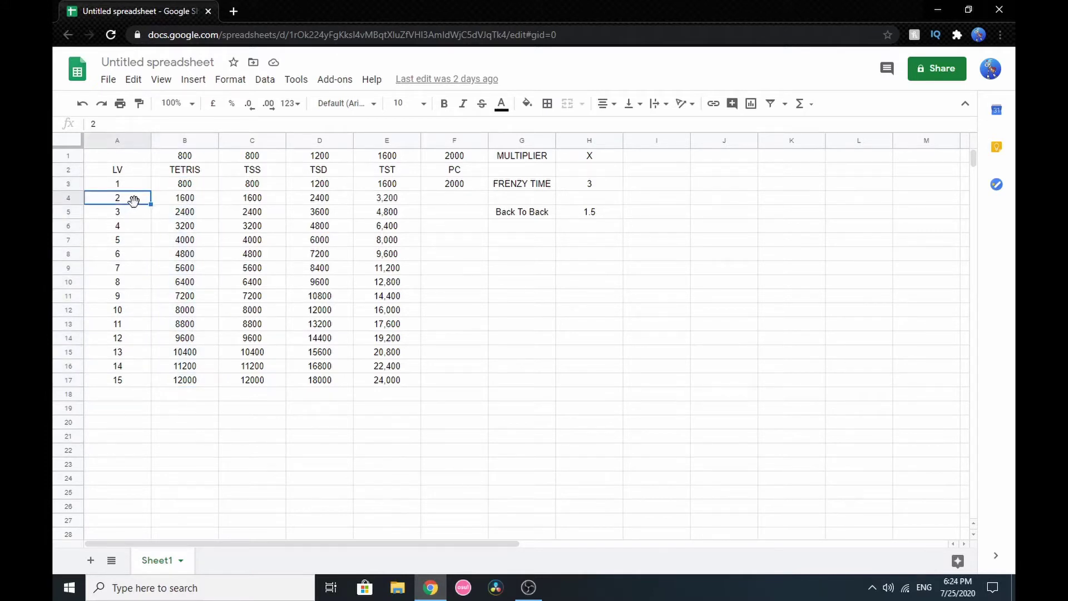
{"action": "left_click", "coordinate": [184, 199]}
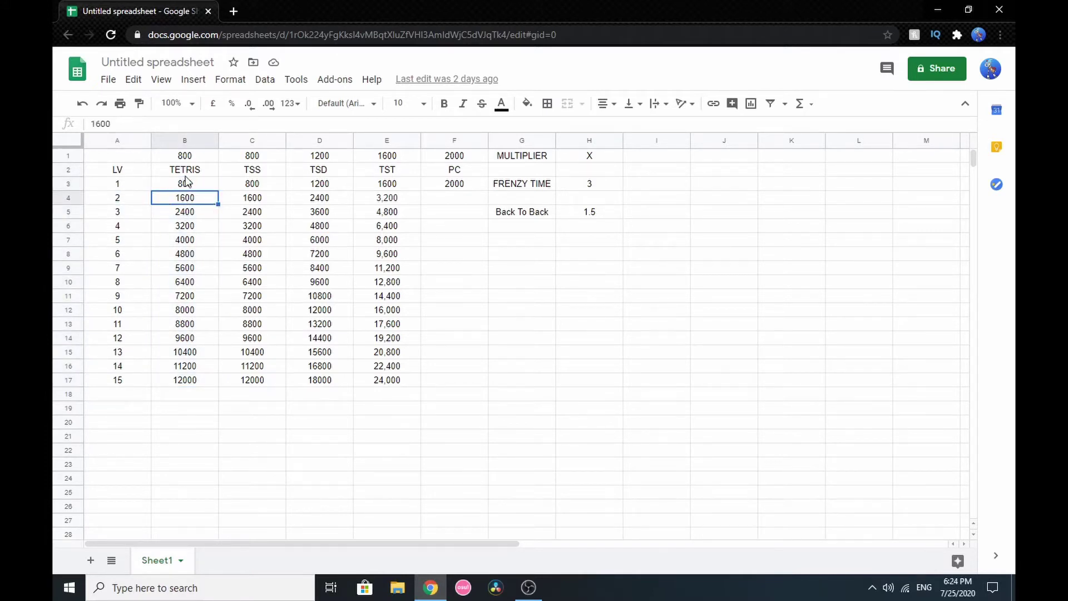
{"action": "left_click_drag", "start_coordinate": [185, 174], "coordinate": [209, 249]}
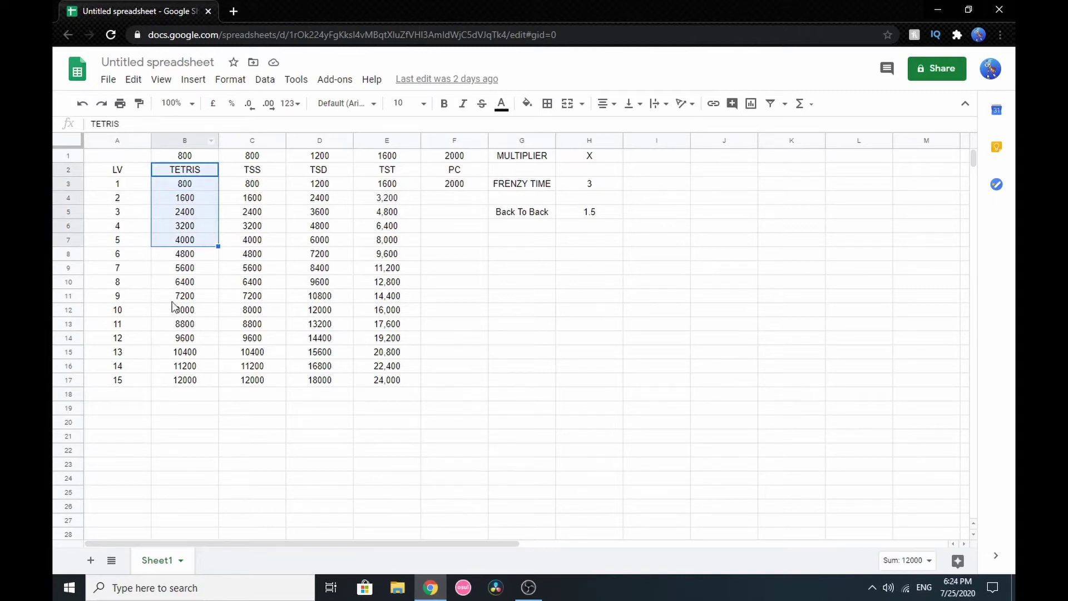
{"action": "left_click_drag", "start_coordinate": [200, 383], "coordinate": [202, 226]}
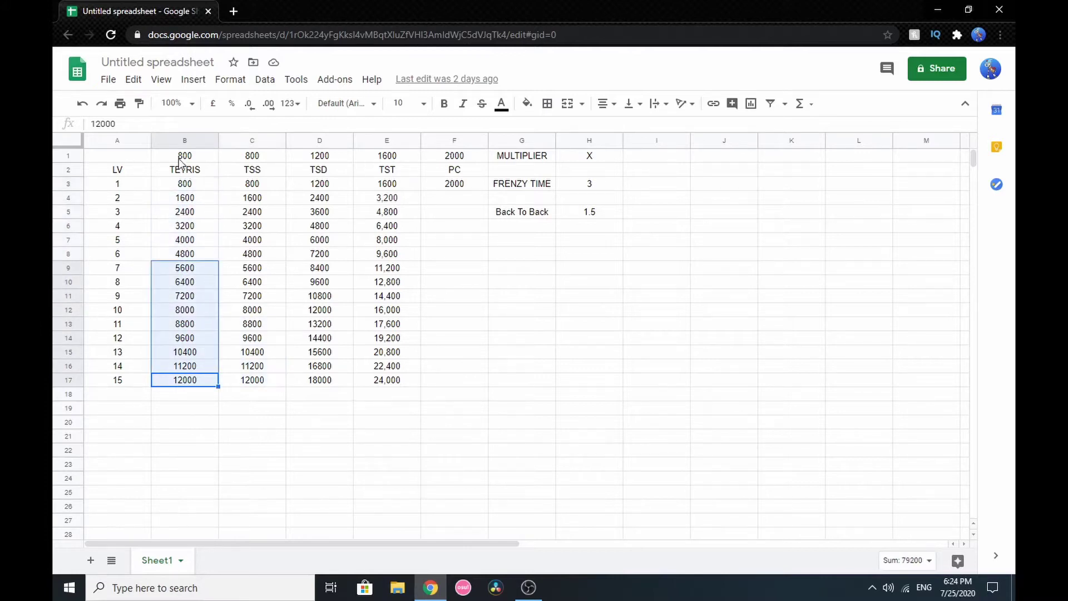
{"action": "mouse_move", "coordinate": [185, 158]}
{"action": "left_mouse_down"}
{"action": "mouse_move", "coordinate": [396, 163]}
{"action": "mouse_move", "coordinate": [361, 174]}
{"action": "mouse_move", "coordinate": [198, 162]}
{"action": "left_mouse_up"}
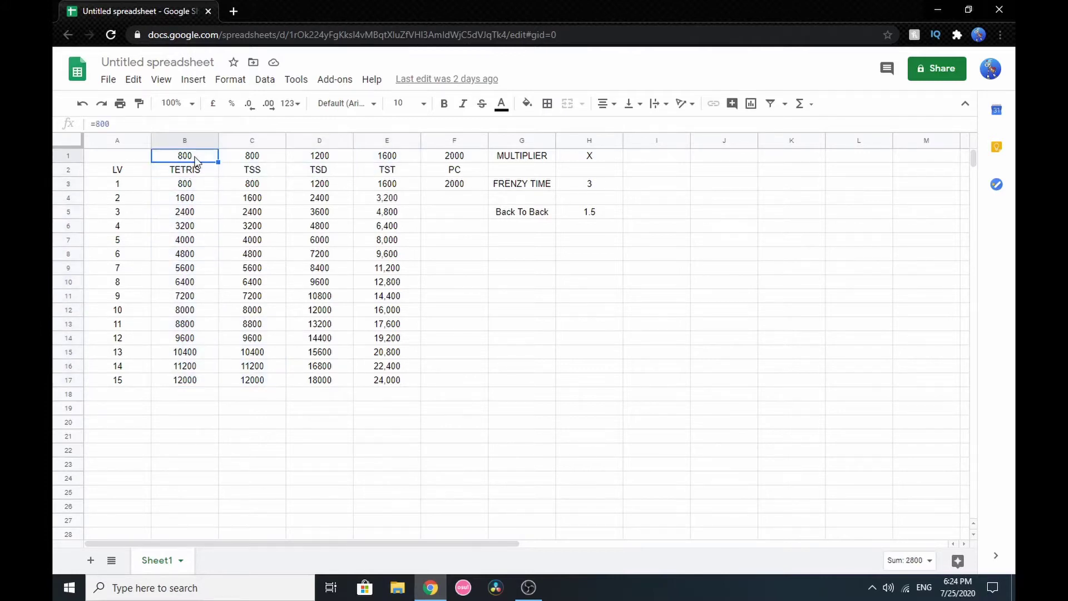
{"action": "left_click", "coordinate": [251, 163]}
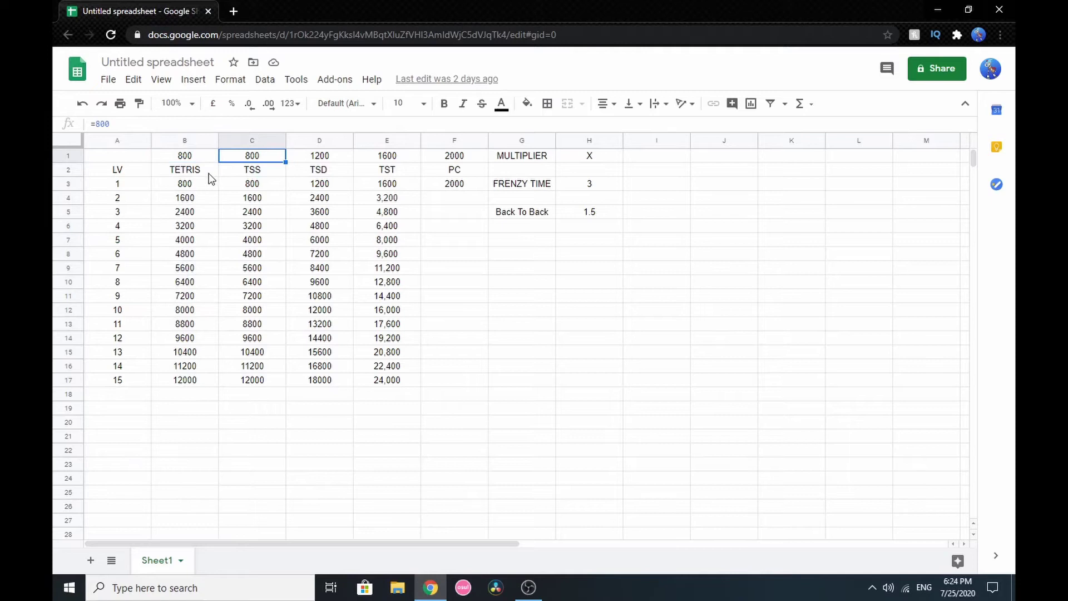
{"action": "left_click", "coordinate": [249, 173]}
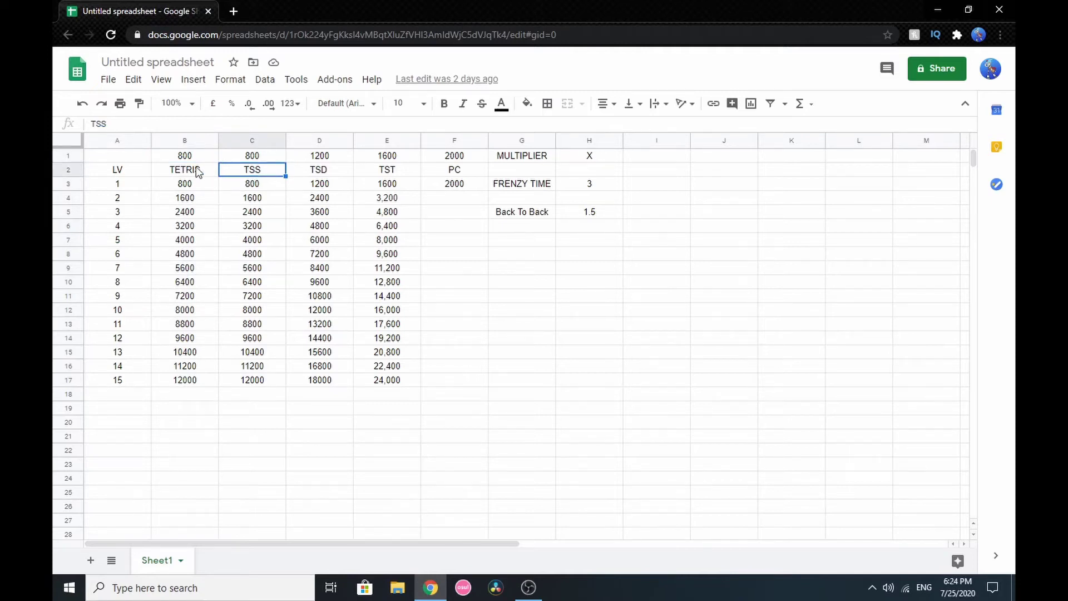
{"action": "left_click", "coordinate": [186, 175]}
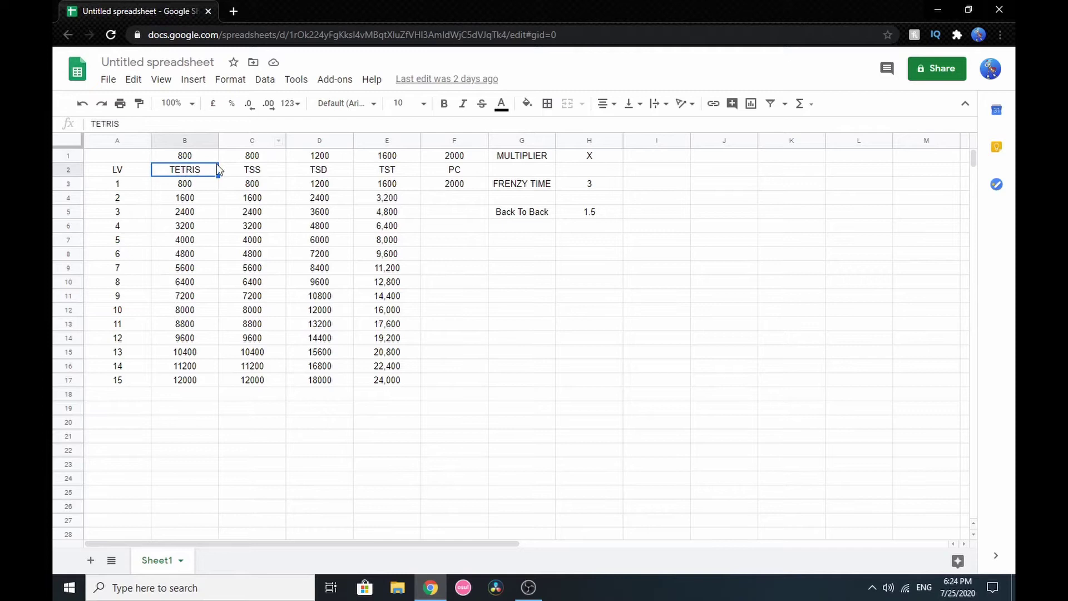
{"action": "key", "text": "ctrl+c"}
{"action": "left_click", "coordinate": [249, 159]}
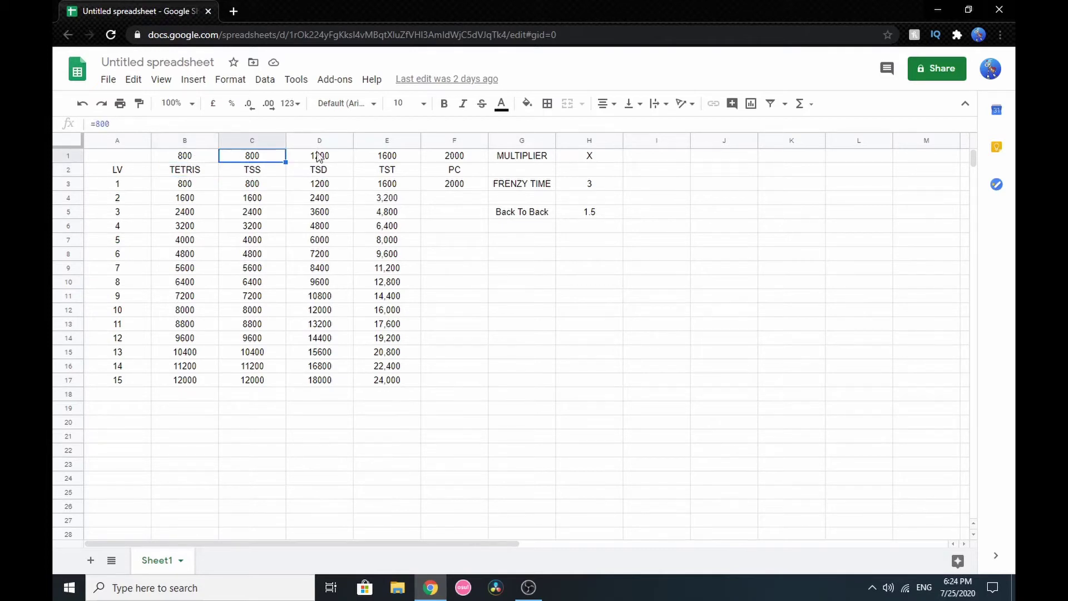
{"action": "left_click", "coordinate": [331, 170]}
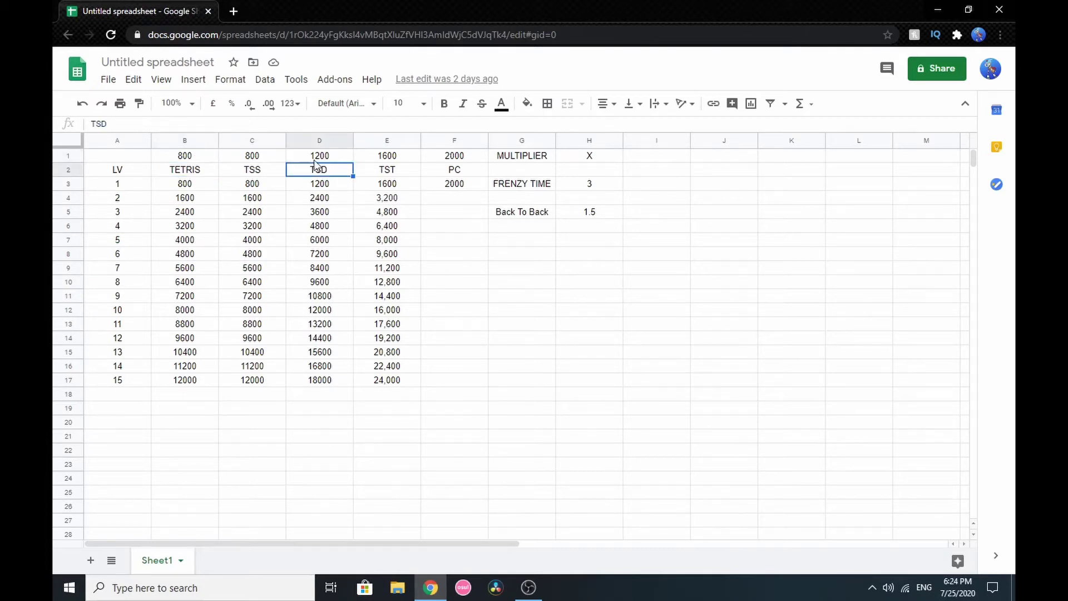
{"action": "left_click", "coordinate": [337, 155]}
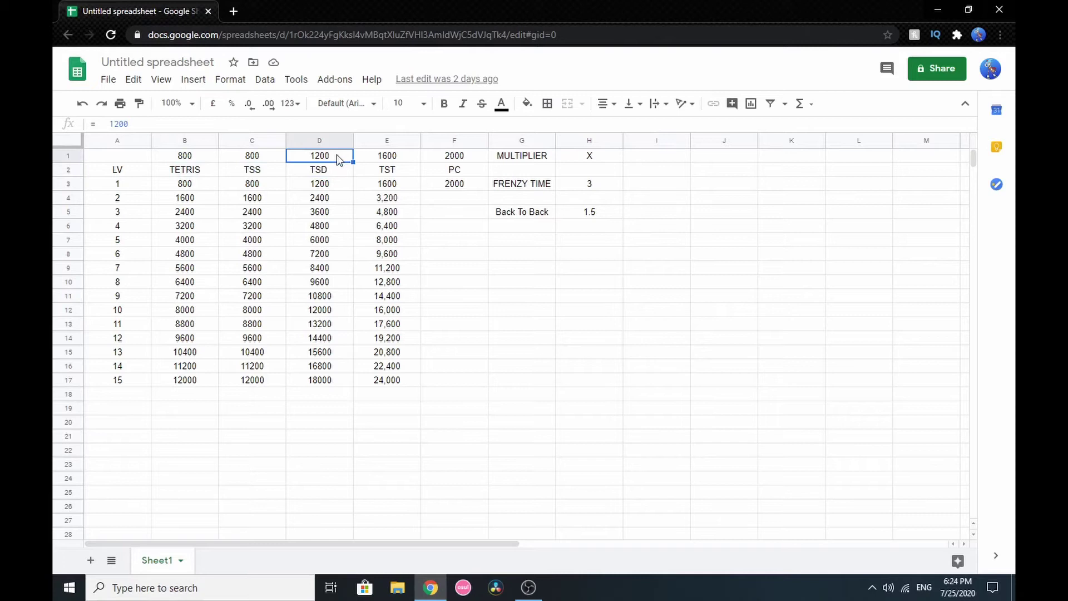
{"action": "left_click", "coordinate": [399, 172]}
{"action": "left_click", "coordinate": [396, 156]}
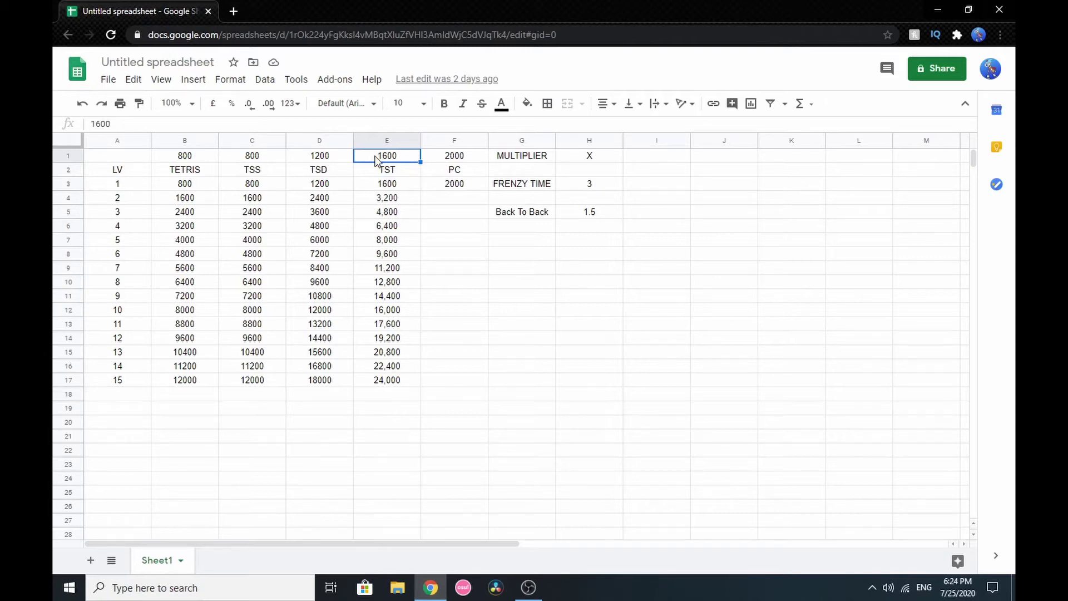
{"action": "left_click", "coordinate": [333, 173]}
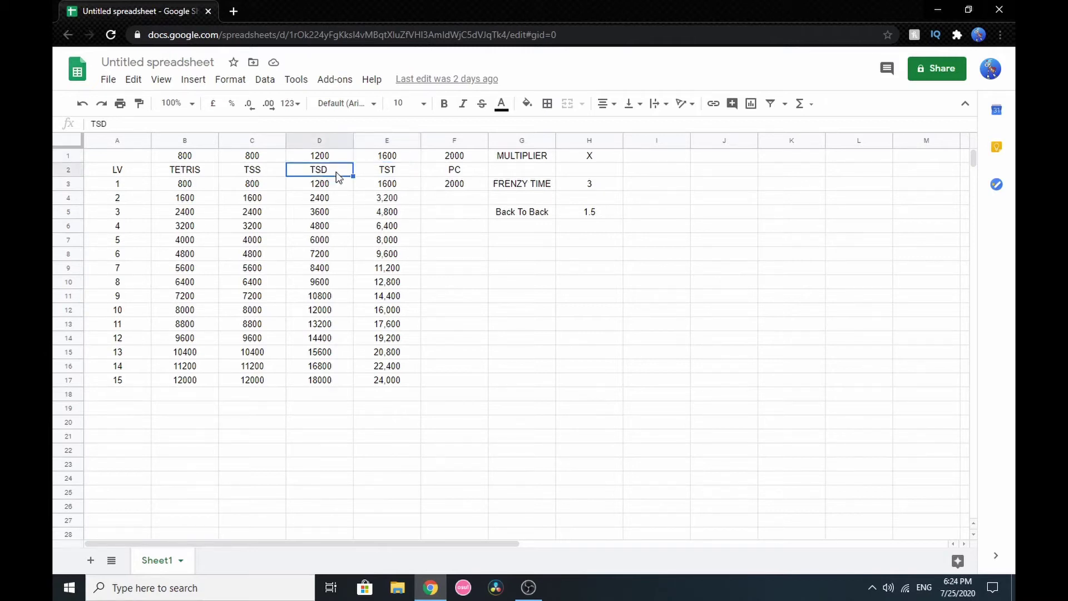
{"action": "left_click", "coordinate": [392, 173]}
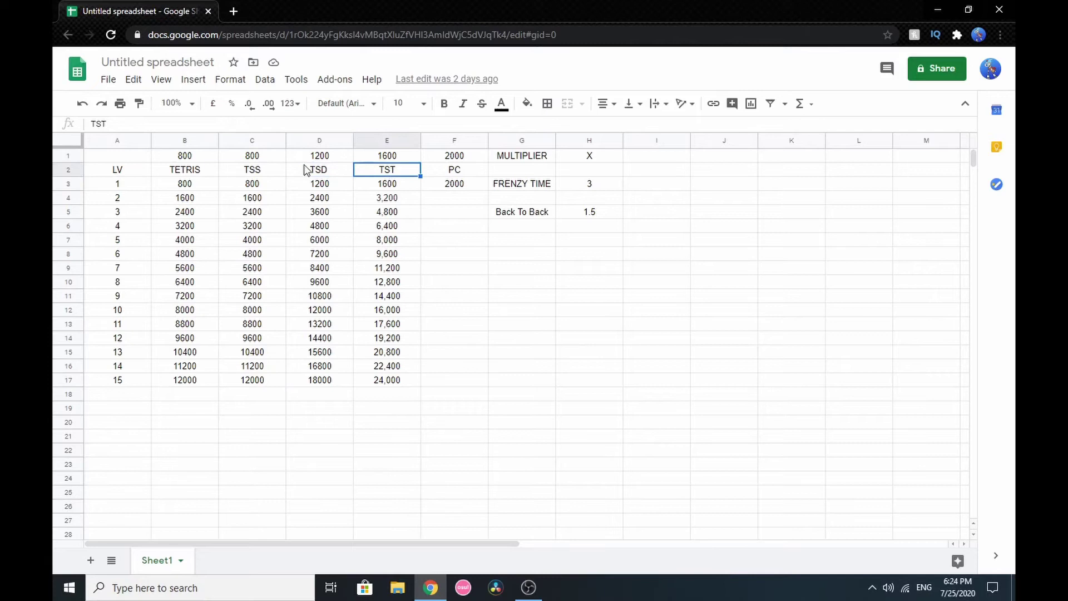
{"action": "left_click", "coordinate": [263, 172]}
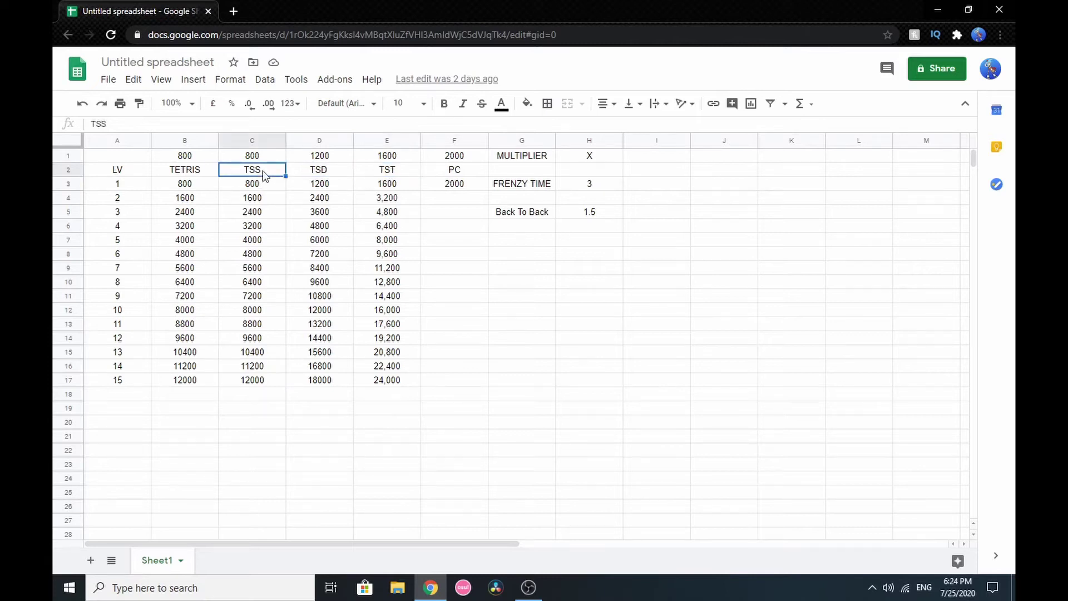
{"action": "left_click", "coordinate": [469, 173]}
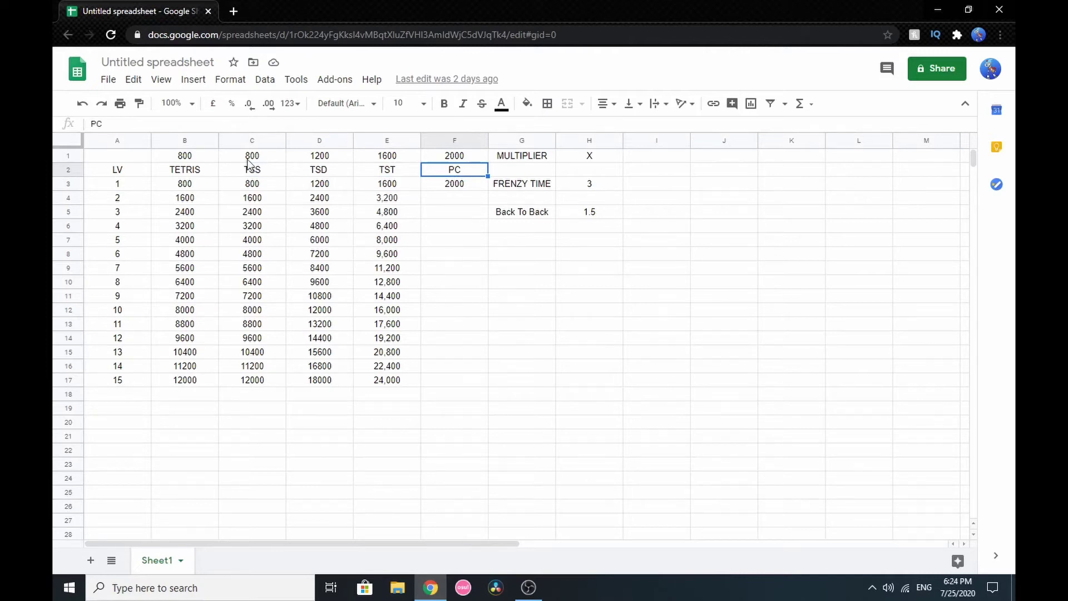
{"action": "left_click", "coordinate": [194, 158]}
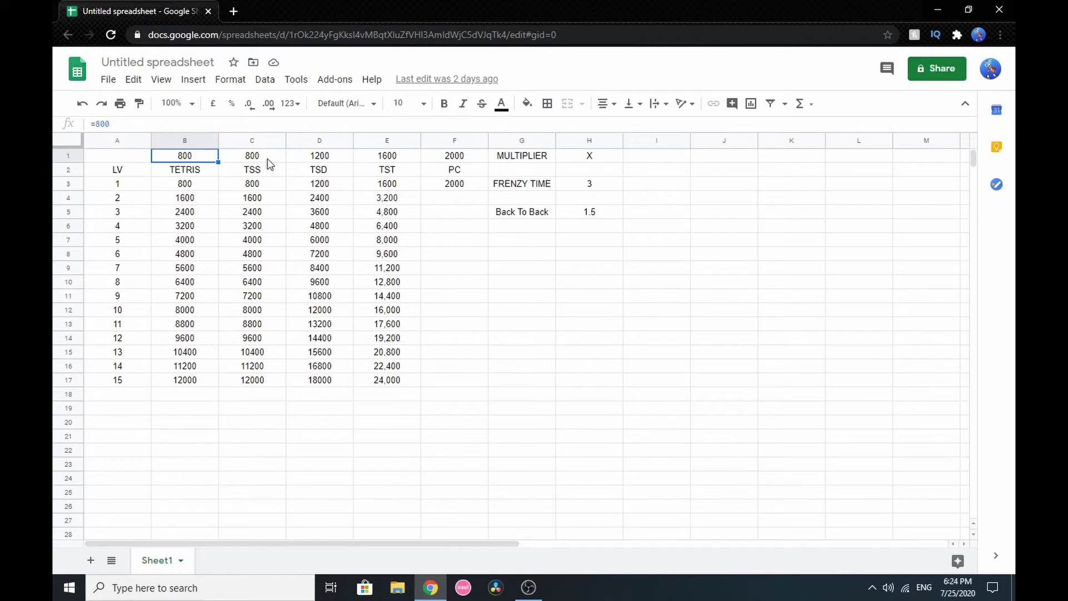
{"action": "left_click", "coordinate": [266, 158]}
{"action": "left_click", "coordinate": [191, 159]}
{"action": "left_click", "coordinate": [260, 167]}
{"action": "left_click", "coordinate": [312, 177]}
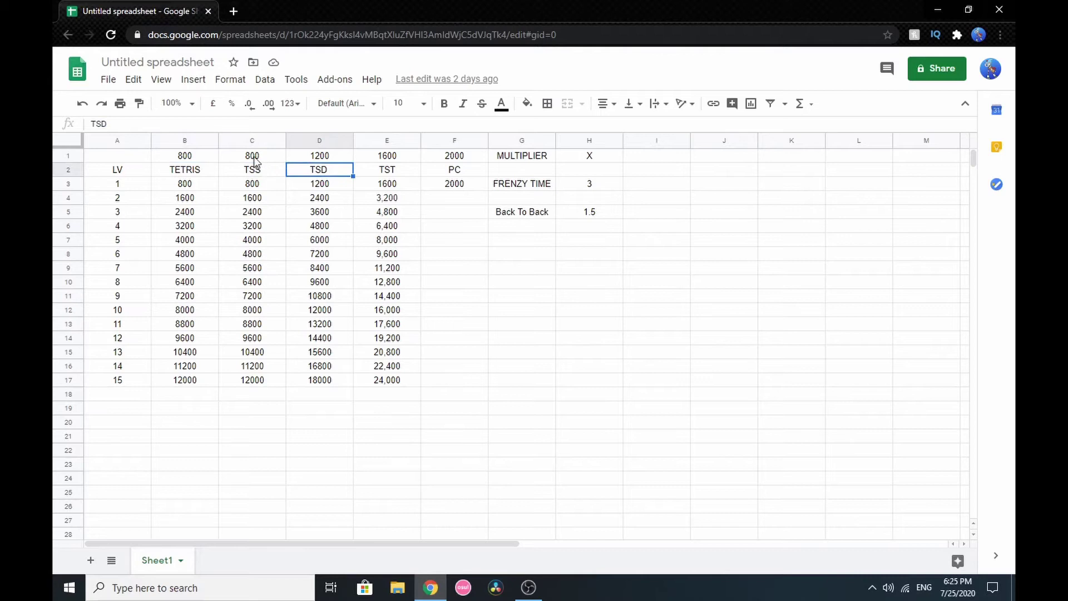
{"action": "left_click", "coordinate": [256, 160]}
{"action": "left_click", "coordinate": [332, 160]}
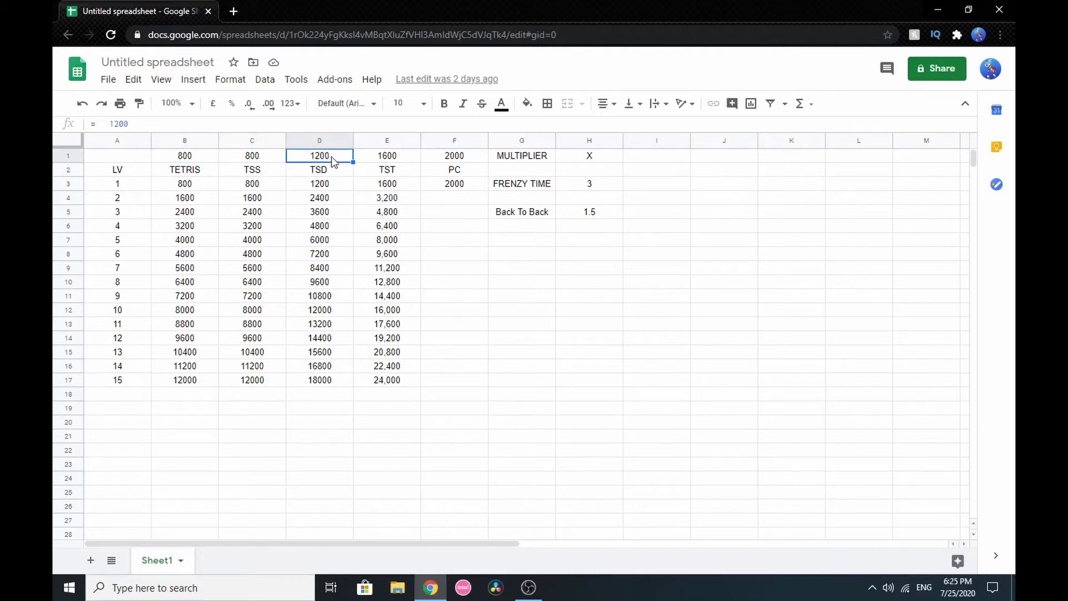
{"action": "left_click", "coordinate": [329, 173]}
{"action": "left_click", "coordinate": [391, 172]}
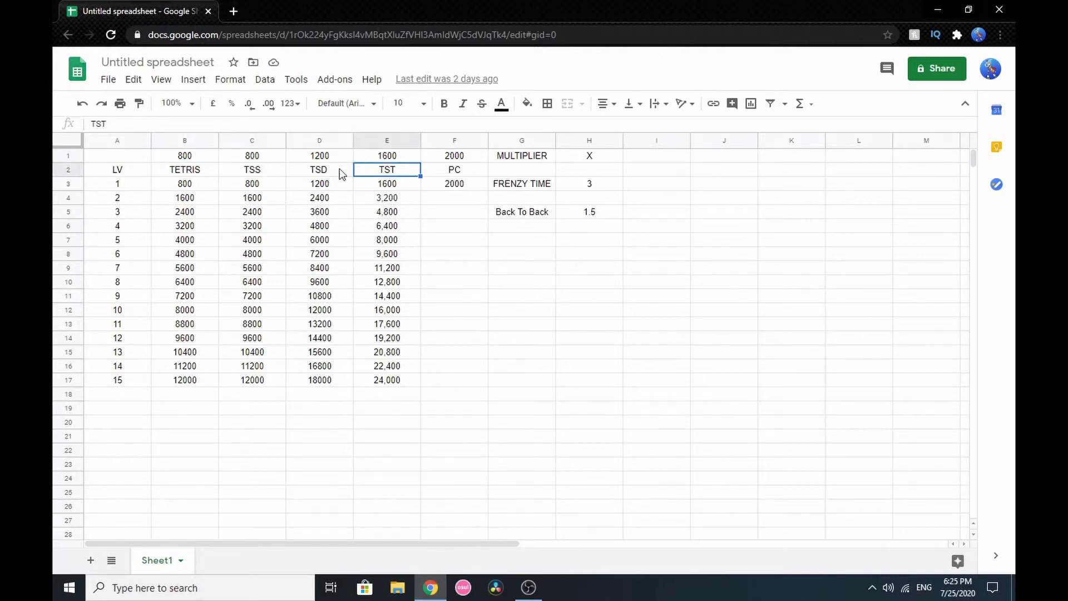
{"action": "left_click", "coordinate": [322, 157]}
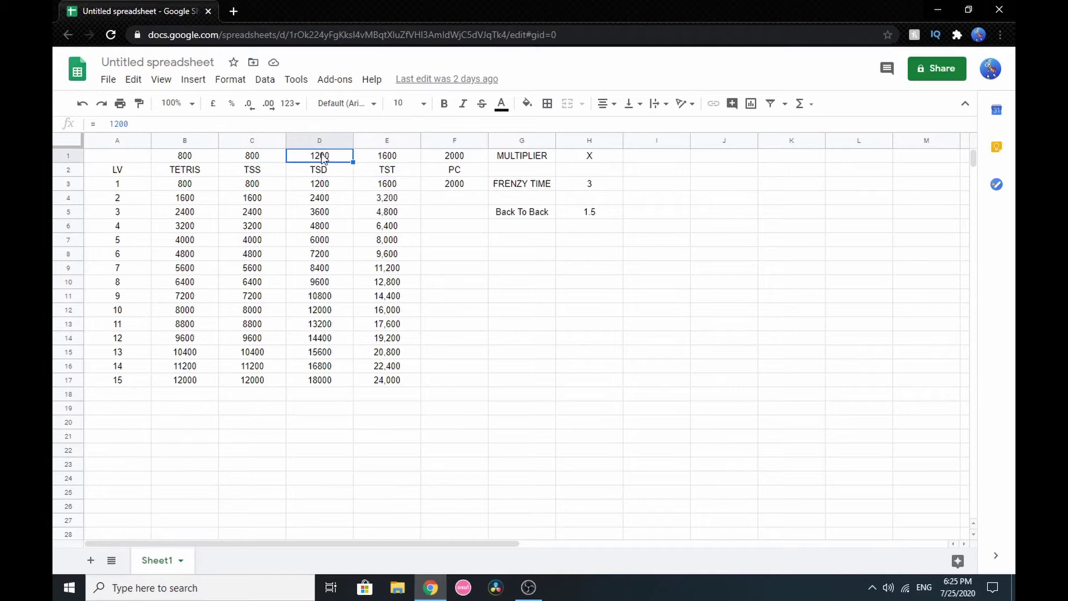
{"action": "left_click", "coordinate": [391, 158]}
{"action": "left_click", "coordinate": [402, 171]}
{"action": "left_click", "coordinate": [402, 160]}
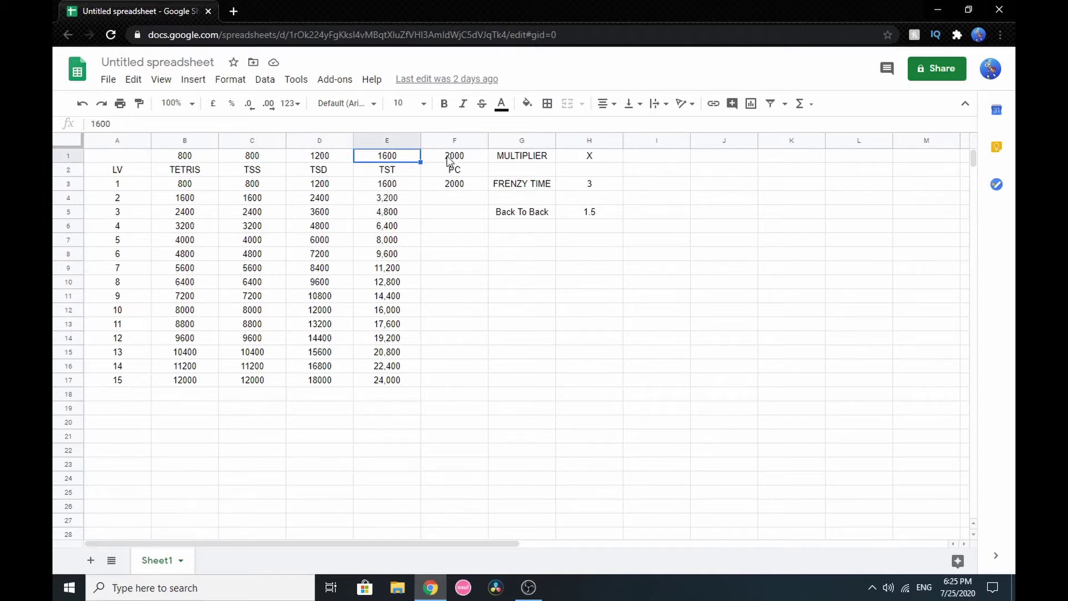
{"action": "left_click", "coordinate": [458, 173]}
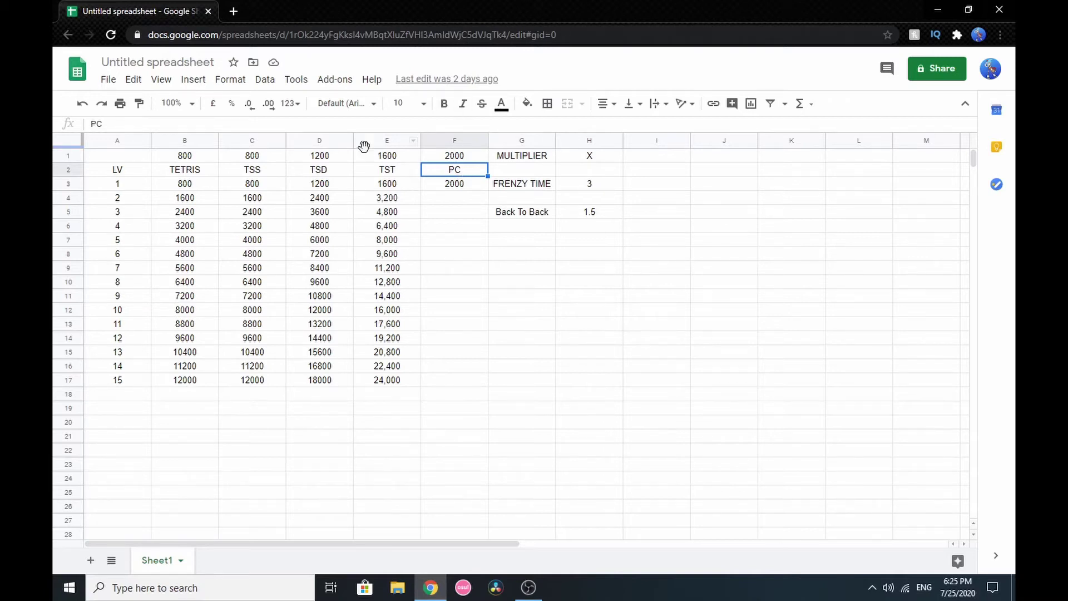
{"action": "left_click", "coordinate": [453, 183]}
{"action": "left_click", "coordinate": [454, 174]}
{"action": "left_click", "coordinate": [454, 185]}
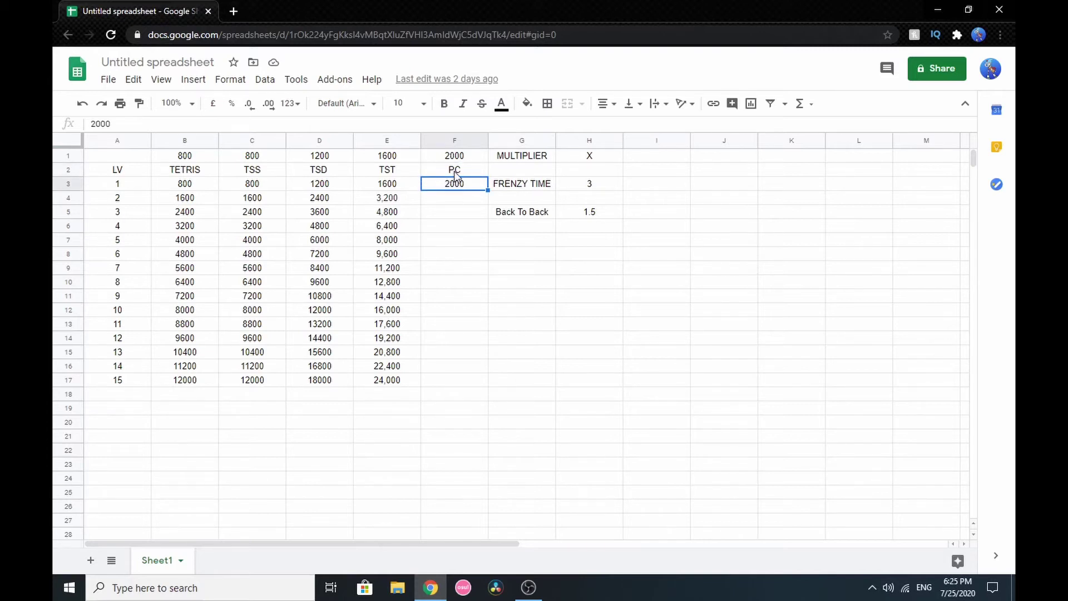
{"action": "left_click", "coordinate": [454, 171]}
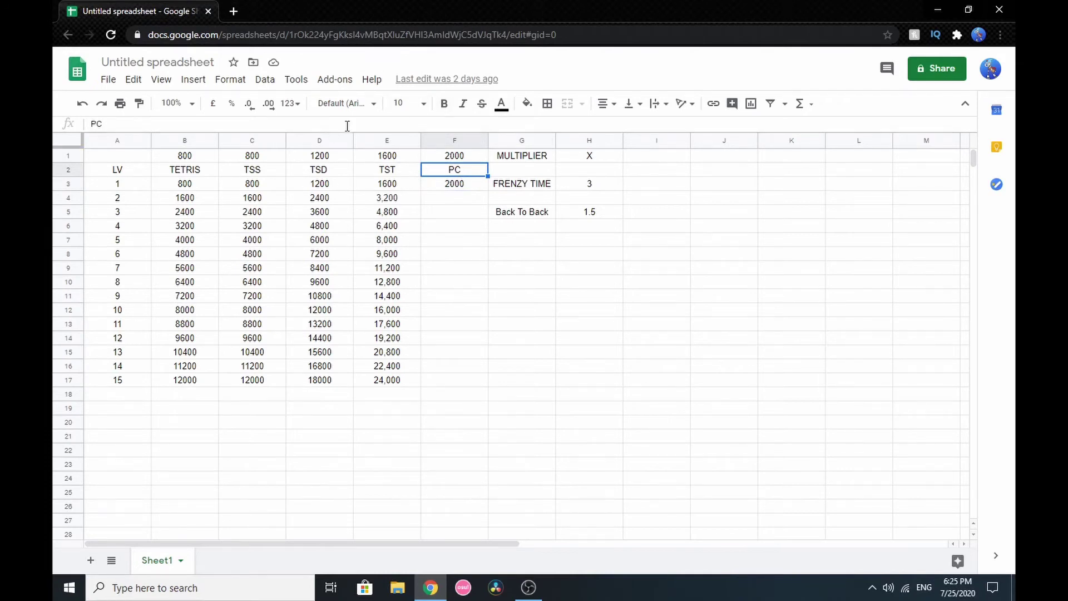
{"action": "left_click", "coordinate": [453, 190]}
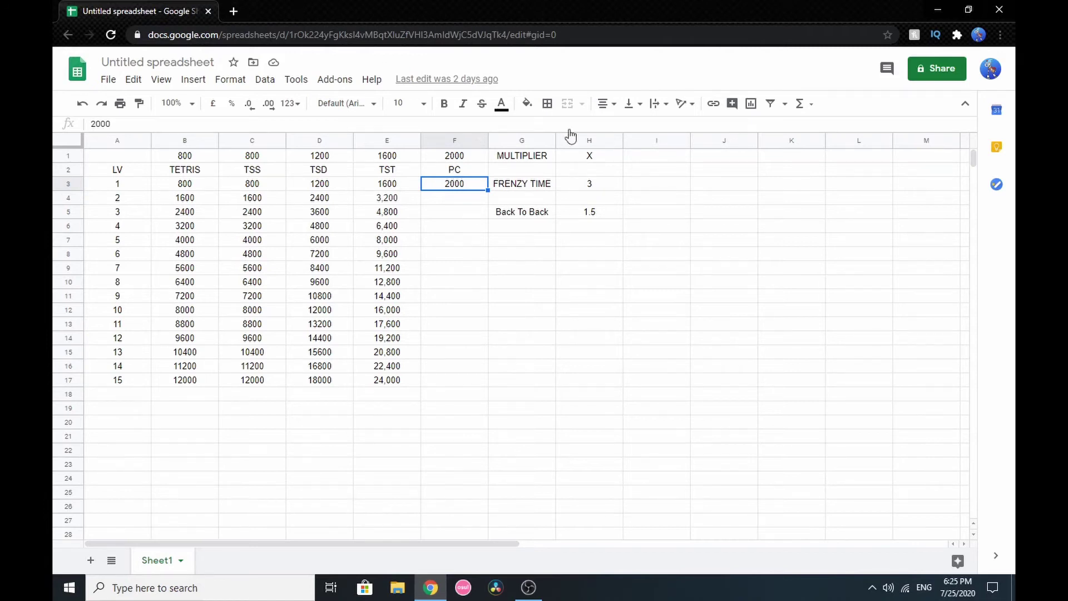
{"action": "left_click", "coordinate": [551, 156]}
{"action": "left_click", "coordinate": [538, 189]}
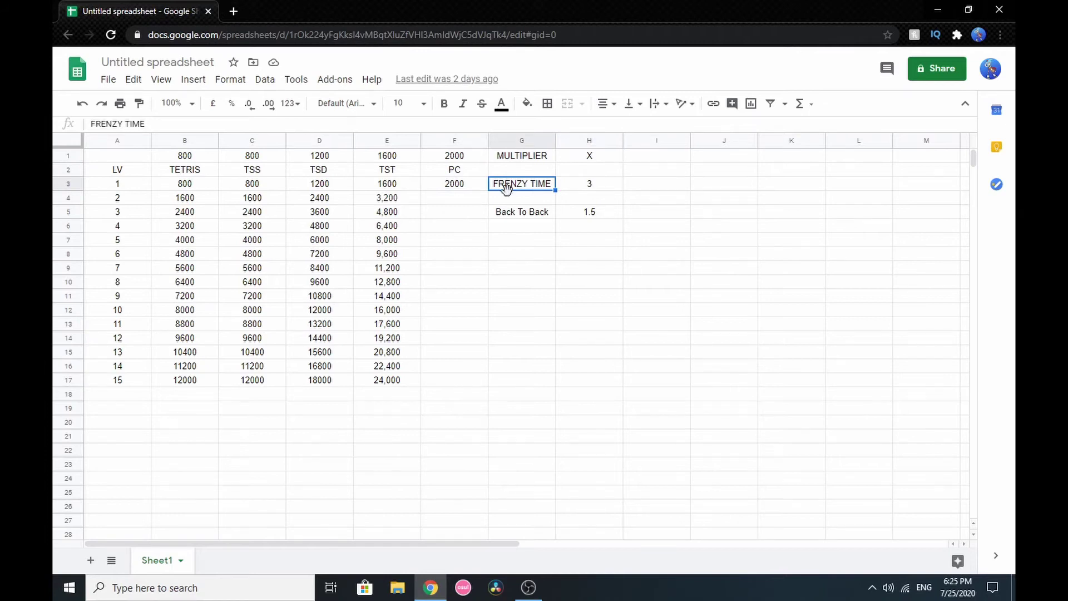
{"action": "left_click", "coordinate": [593, 186]}
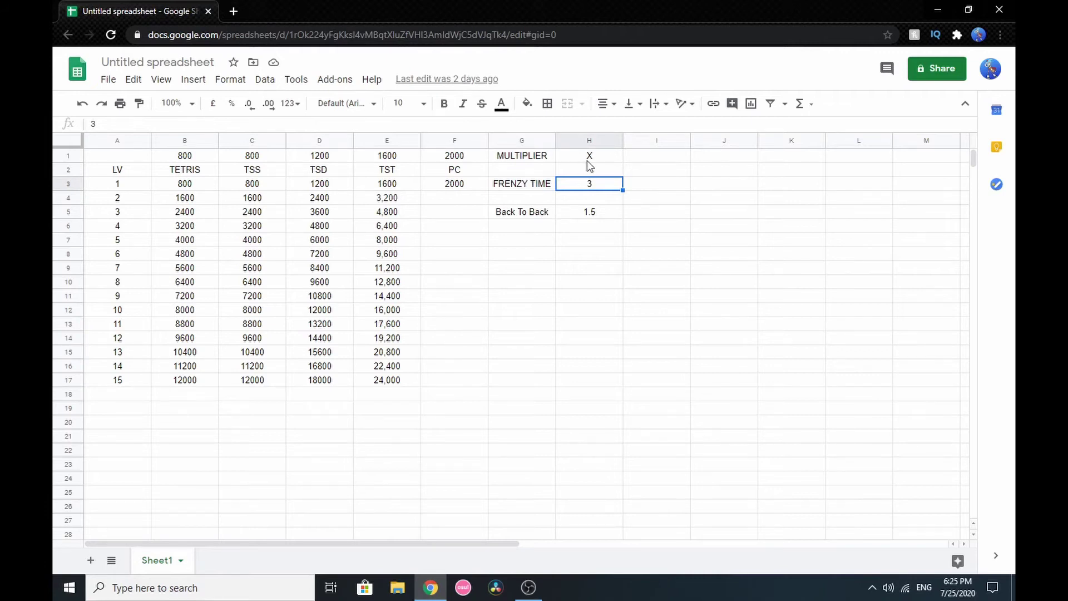
{"action": "left_click", "coordinate": [595, 210]}
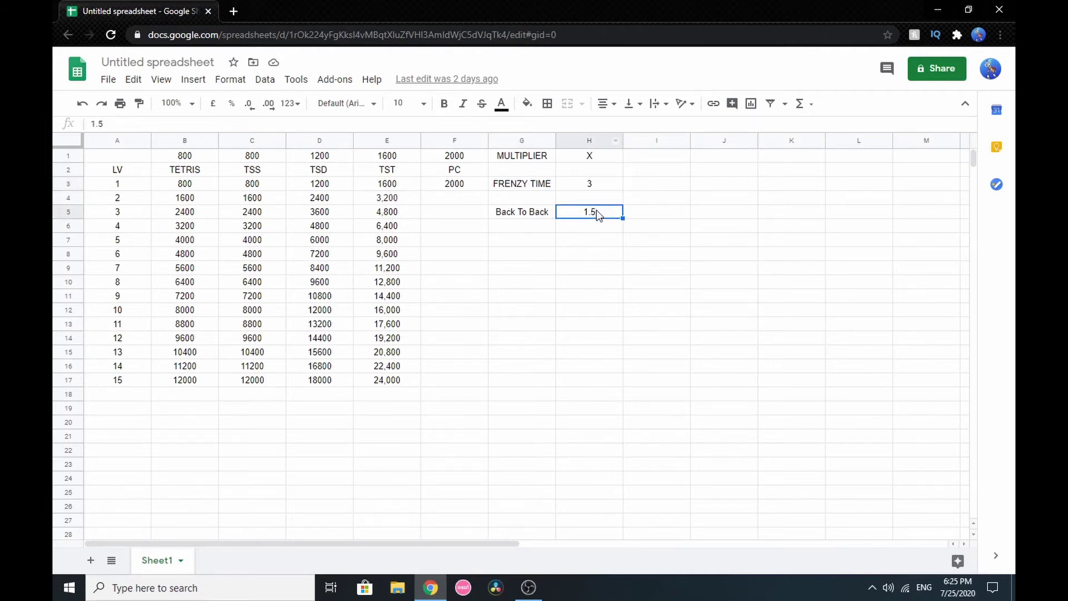
{"action": "left_click", "coordinate": [583, 228]}
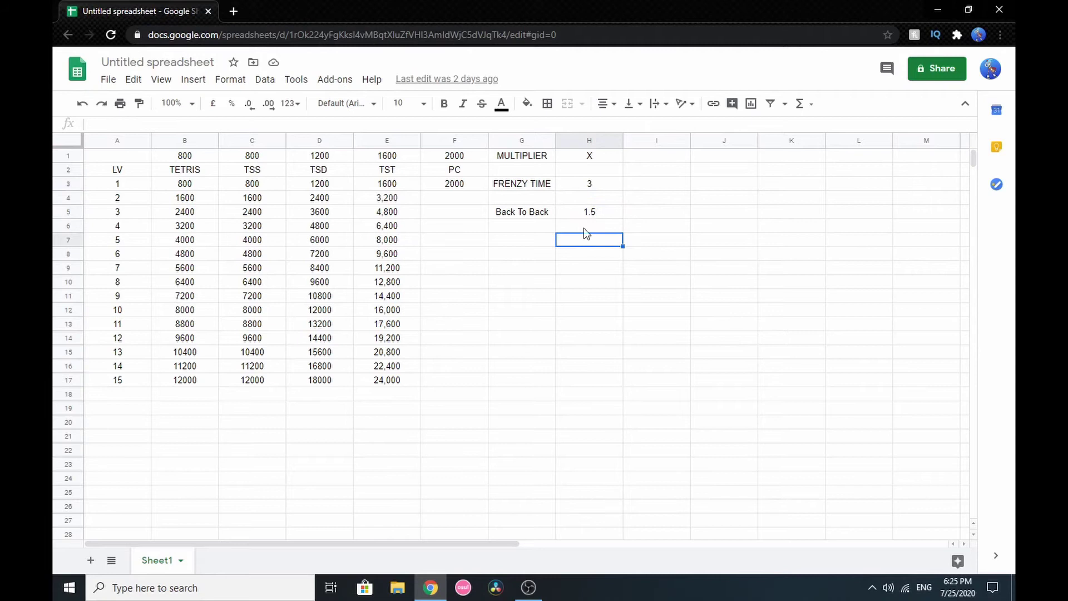
{"action": "left_click", "coordinate": [592, 214]}
{"action": "left_click", "coordinate": [596, 229]}
{"action": "left_click", "coordinate": [597, 215]}
{"action": "double_click", "coordinate": [598, 215]}
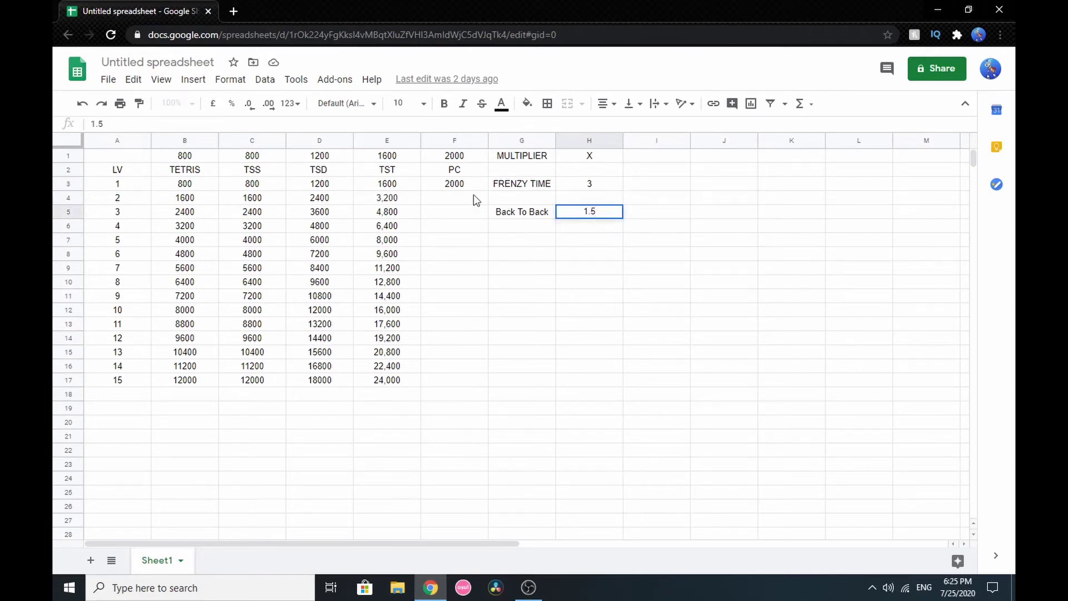
{"action": "left_click", "coordinate": [388, 184]}
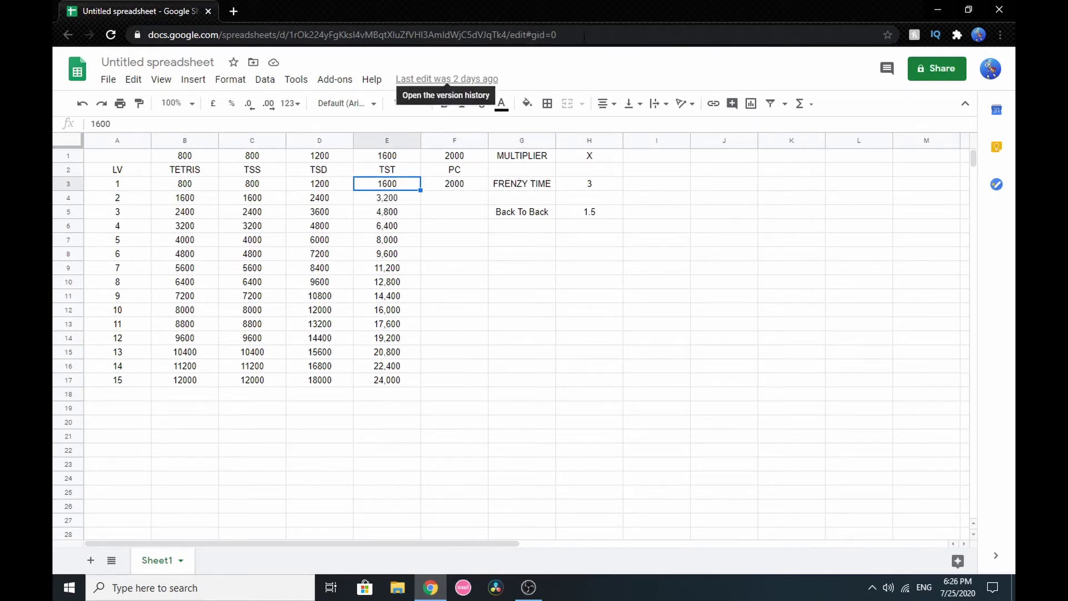
{"action": "left_click", "coordinate": [611, 240]}
{"action": "left_click", "coordinate": [734, 295]}
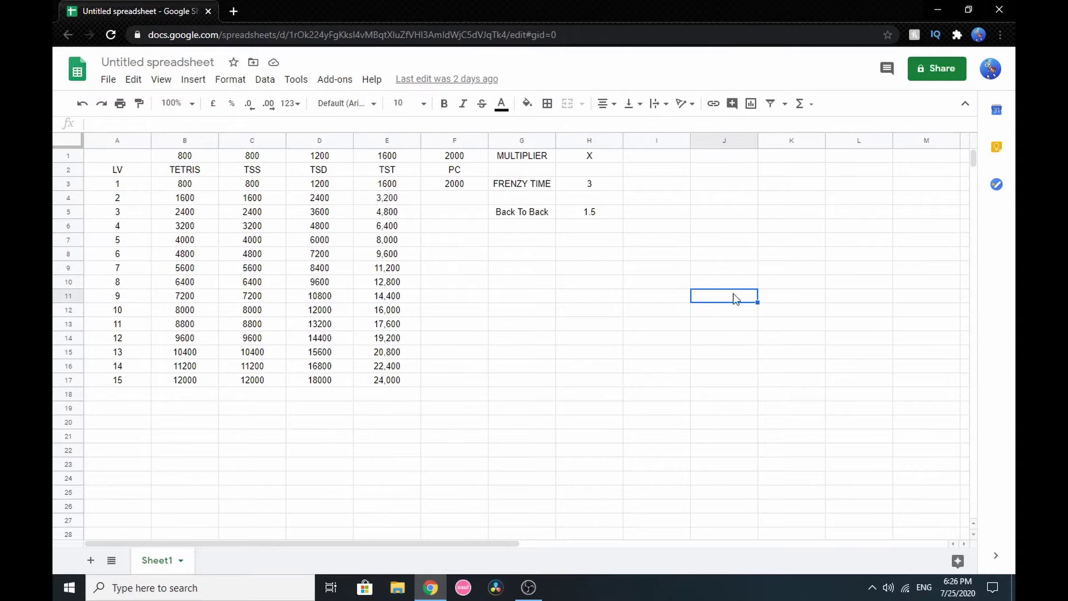
{"action": "scroll", "coordinate": [489, 331], "scroll_direction": "down", "scroll_amount": 2}
{"action": "scroll", "coordinate": [509, 336], "scroll_direction": "up", "scroll_amount": 2}
{"action": "left_click", "coordinate": [402, 171]}
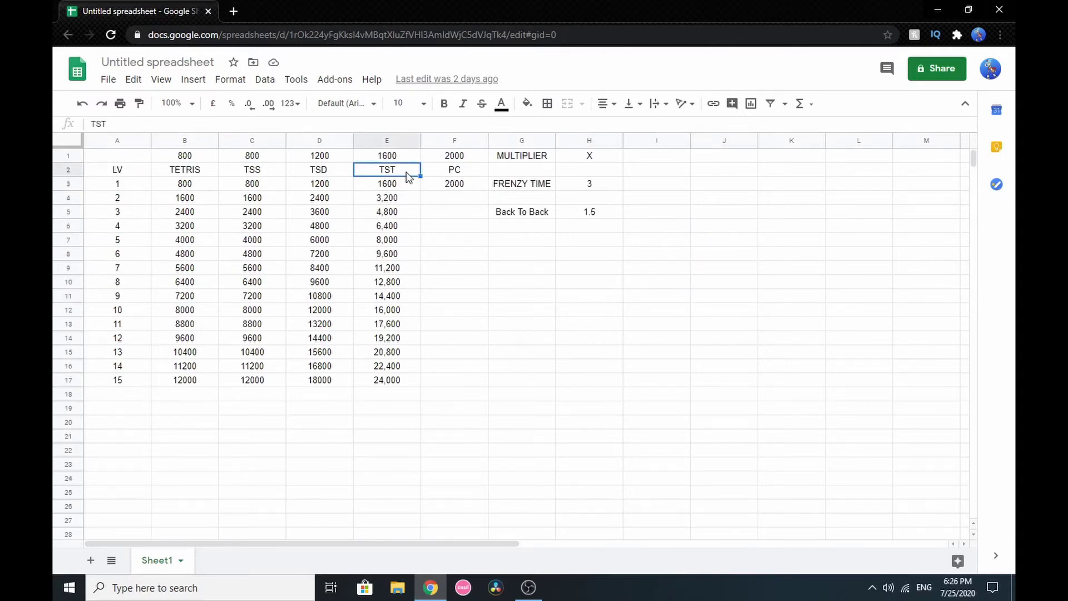
{"action": "left_click", "coordinate": [326, 171]}
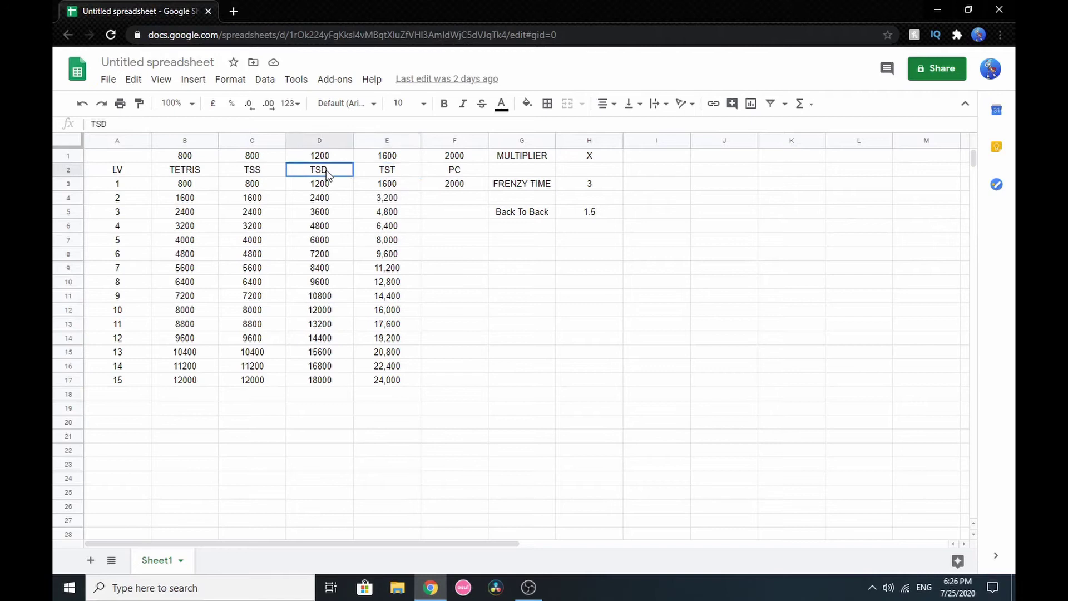
{"action": "left_click", "coordinate": [415, 171]}
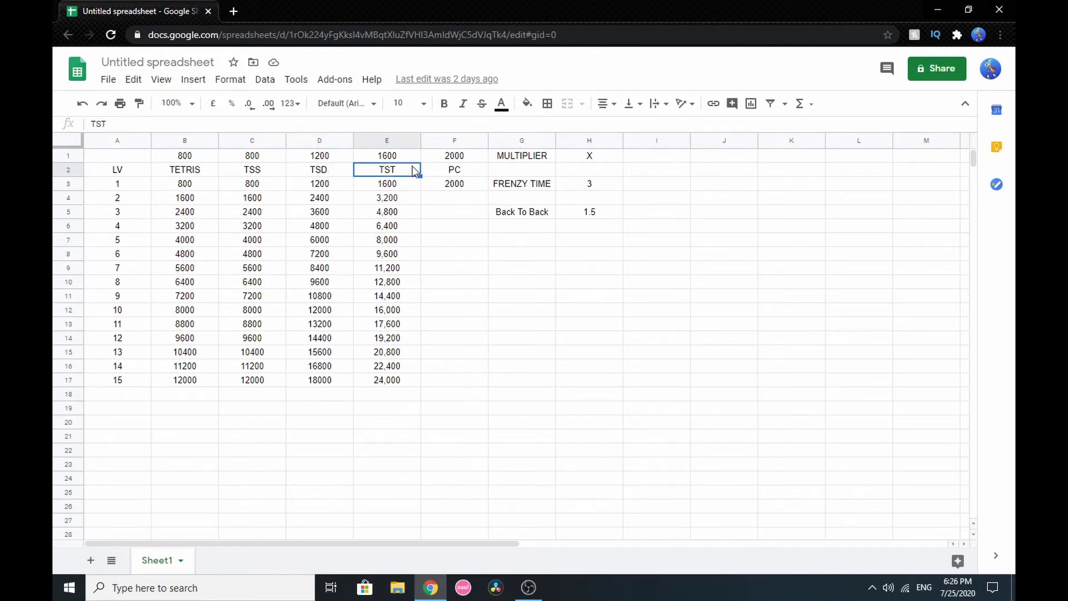
{"action": "left_click", "coordinate": [341, 173]}
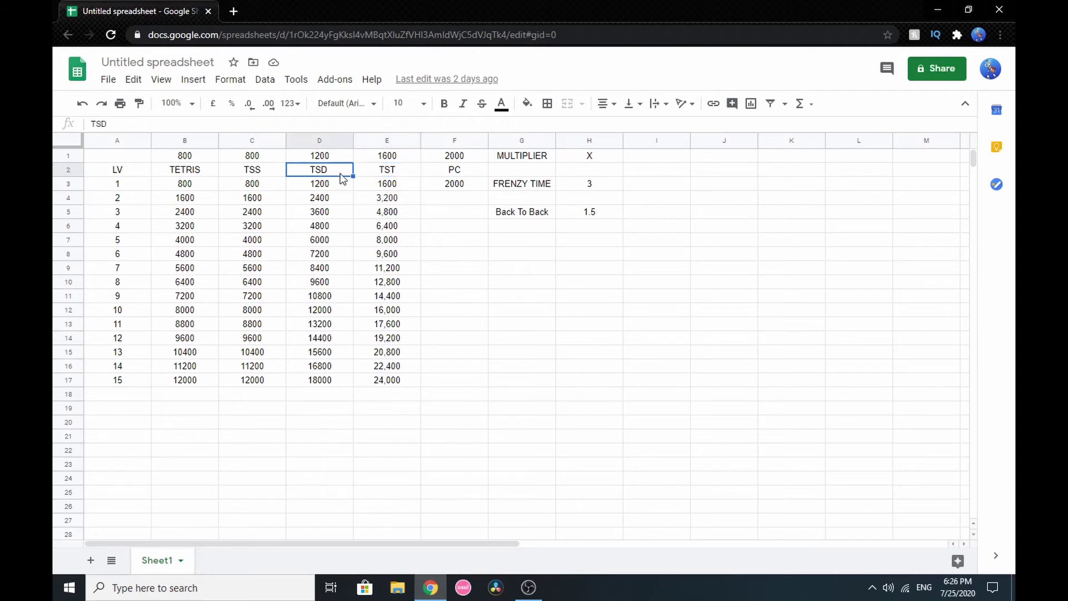
{"action": "left_click", "coordinate": [235, 11]}
Go to four.lol, search 'st st' and open the ST Stacking guide
{"action": "type", "text": "four.lol"}
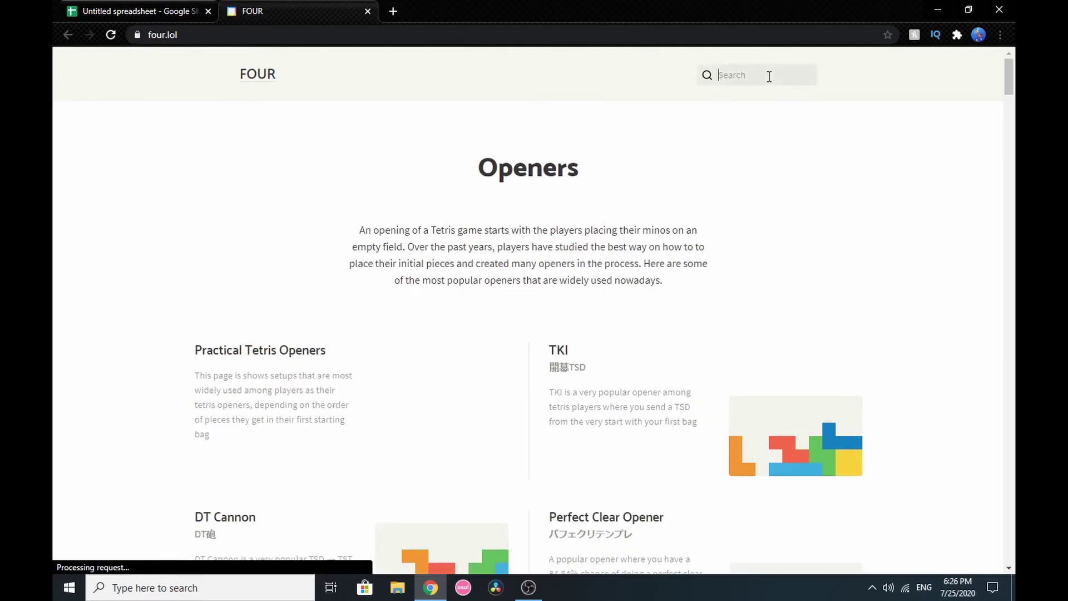
{"action": "type", "text": "st st"}
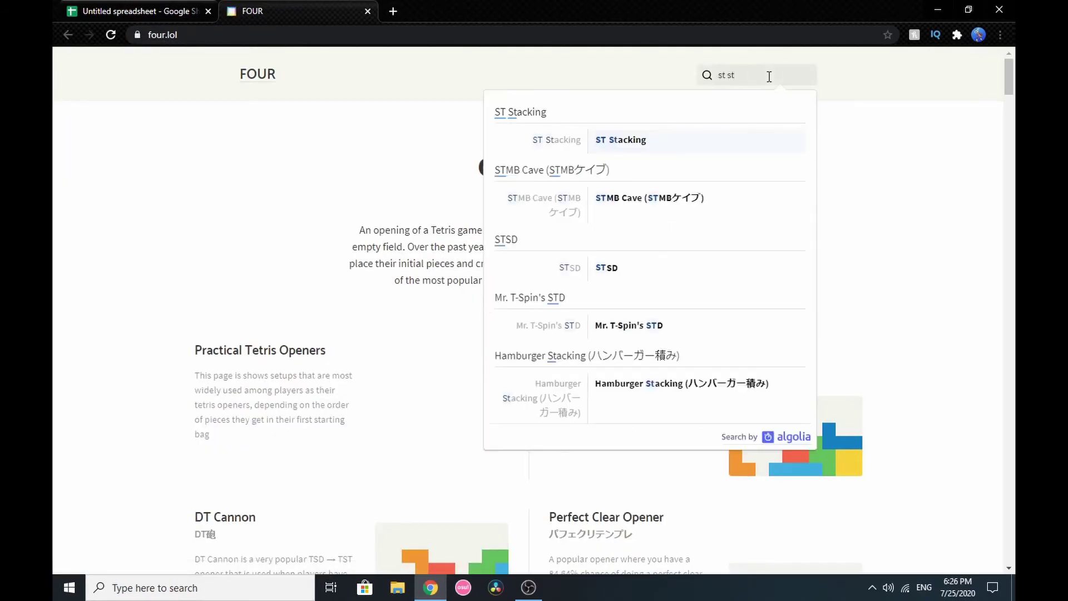
{"action": "left_click", "coordinate": [670, 136]}
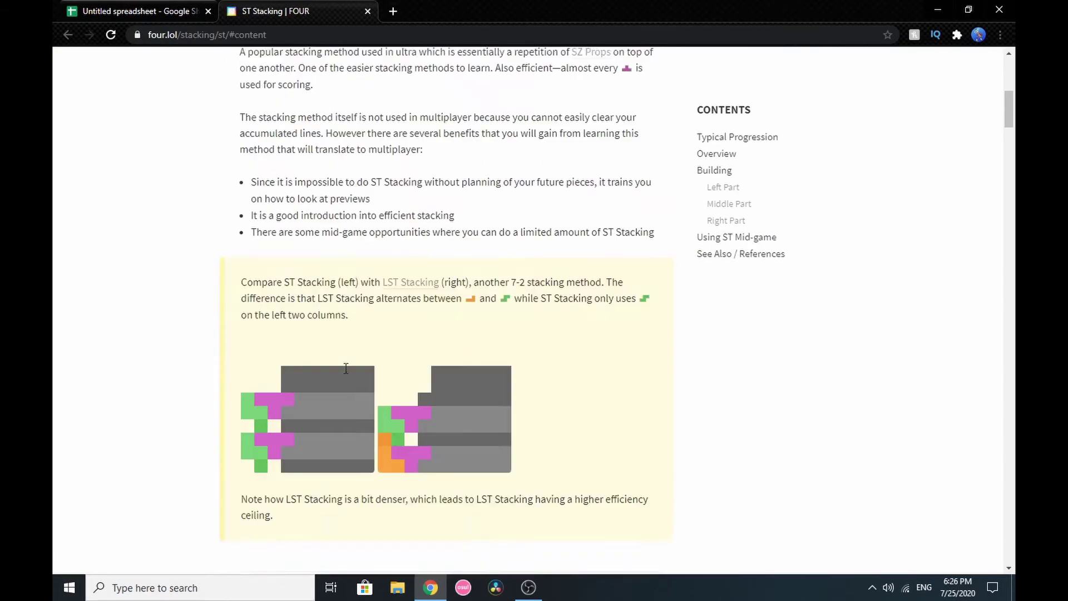
{"action": "scroll", "coordinate": [341, 369], "scroll_direction": "down", "scroll_amount": 10}
{"action": "scroll", "coordinate": [355, 391], "scroll_direction": "up", "scroll_amount": 8}
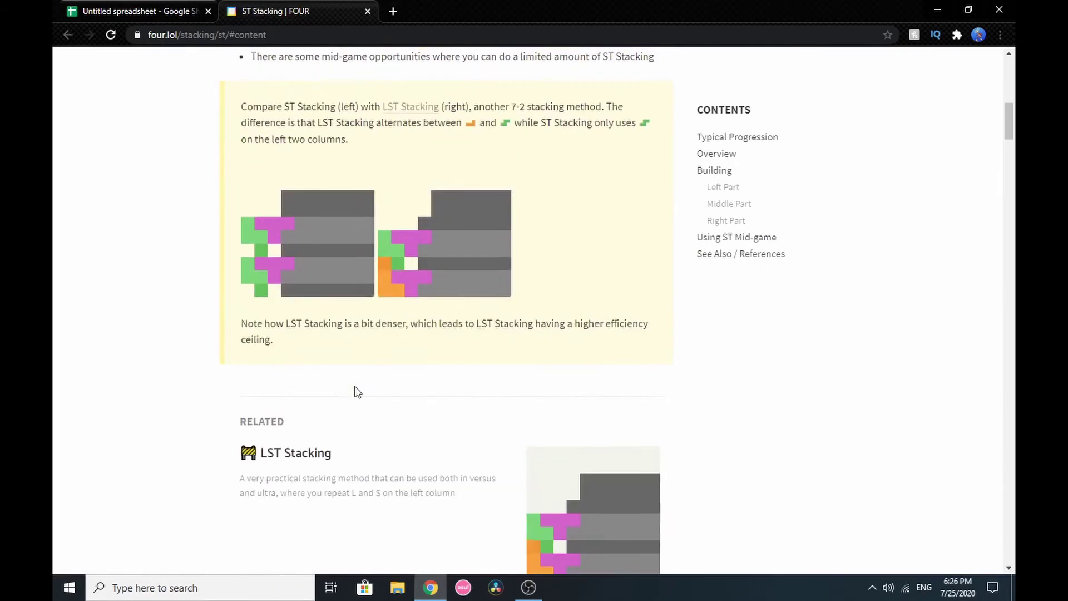
{"action": "scroll", "coordinate": [358, 393], "scroll_direction": "up", "scroll_amount": 10}
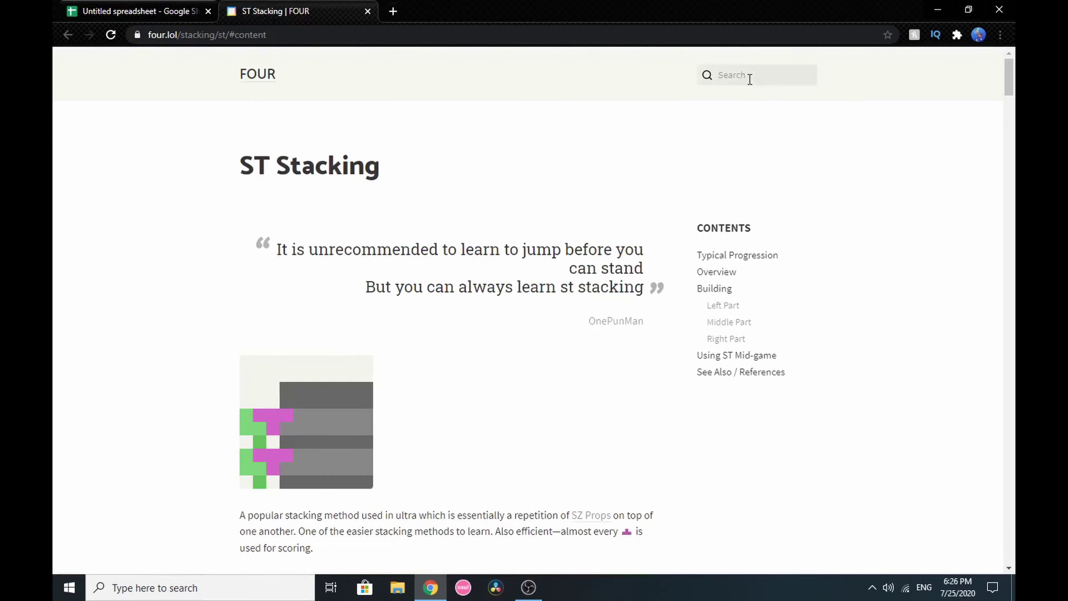
Search the four.lol site for 'infite', correcting the misspelled search word
{"action": "left_click", "coordinate": [750, 79]}
{"action": "type", "text": "infite"}
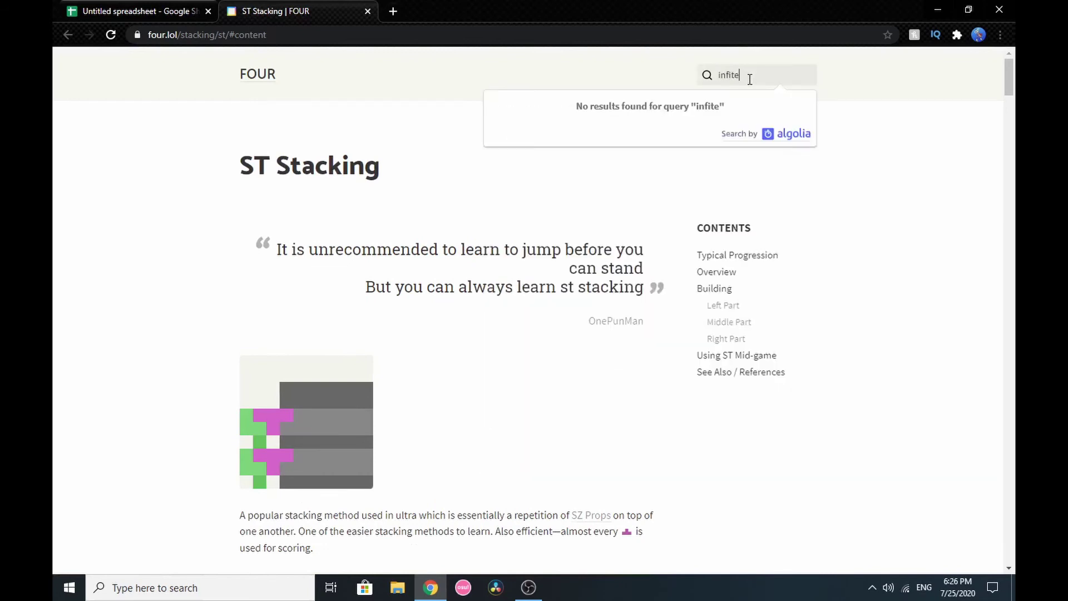
{"action": "key", "text": "BackSpace"}
Open the Infinite TST section, read through the T-Spin Triple guide, then close that tab
{"action": "left_click", "coordinate": [686, 150]}
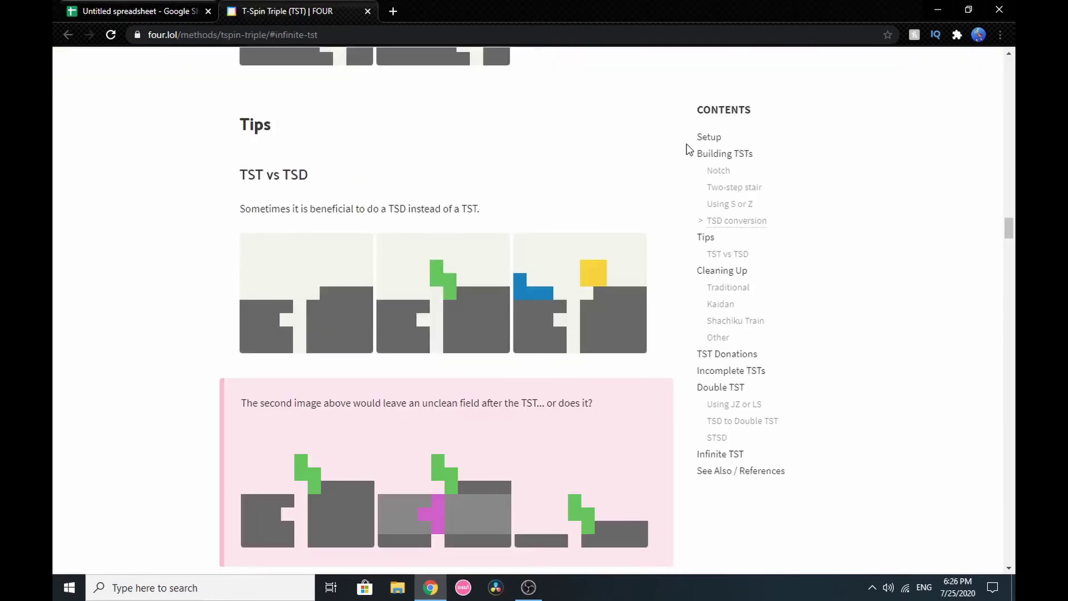
{"action": "scroll", "coordinate": [546, 301], "scroll_direction": "up", "scroll_amount": 10}
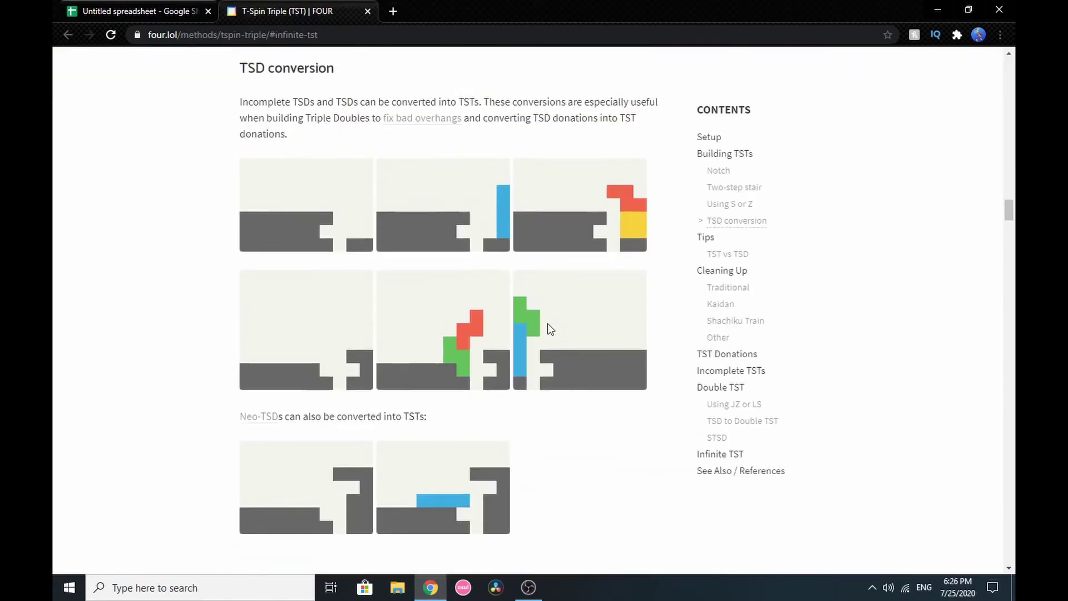
{"action": "scroll", "coordinate": [550, 333], "scroll_direction": "down", "scroll_amount": 19}
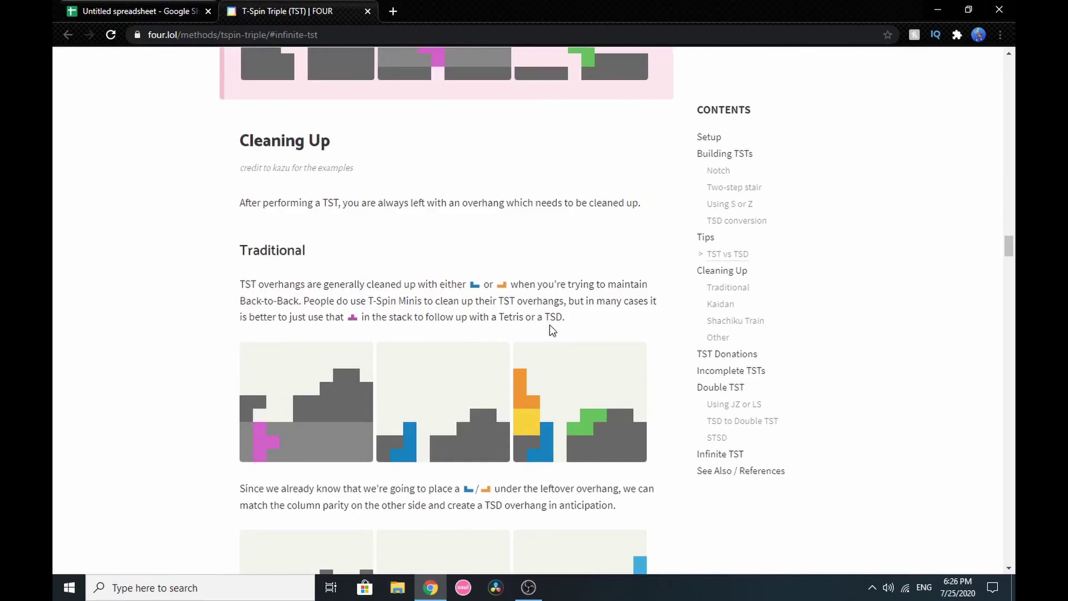
{"action": "scroll", "coordinate": [551, 328], "scroll_direction": "up", "scroll_amount": 12}
{"action": "scroll", "coordinate": [550, 329], "scroll_direction": "up", "scroll_amount": 10}
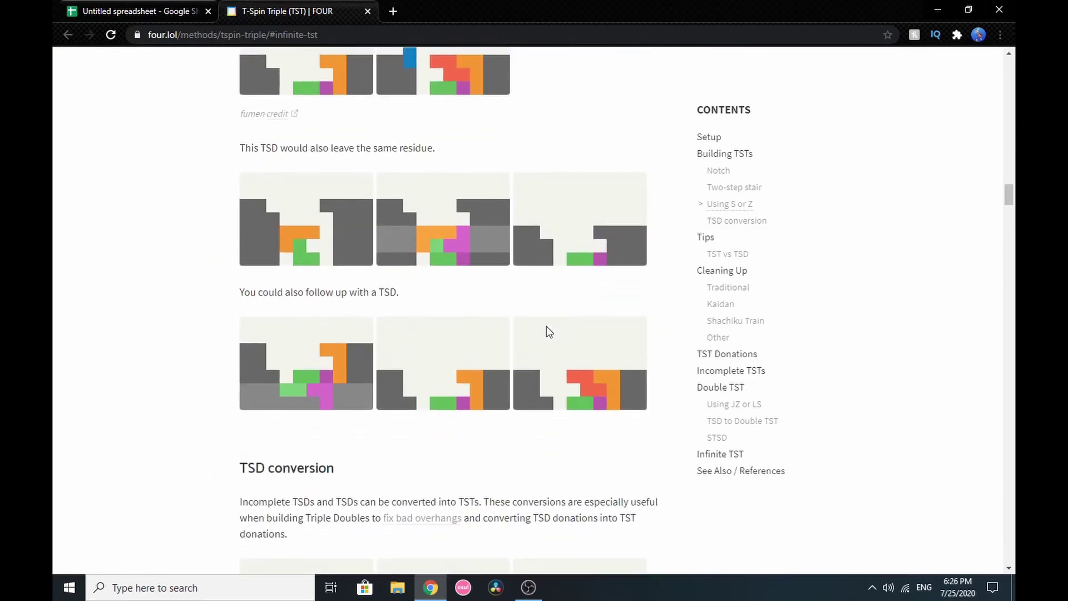
{"action": "scroll", "coordinate": [514, 431], "scroll_direction": "up", "scroll_amount": 7}
{"action": "scroll", "coordinate": [595, 417], "scroll_direction": "down", "scroll_amount": 20}
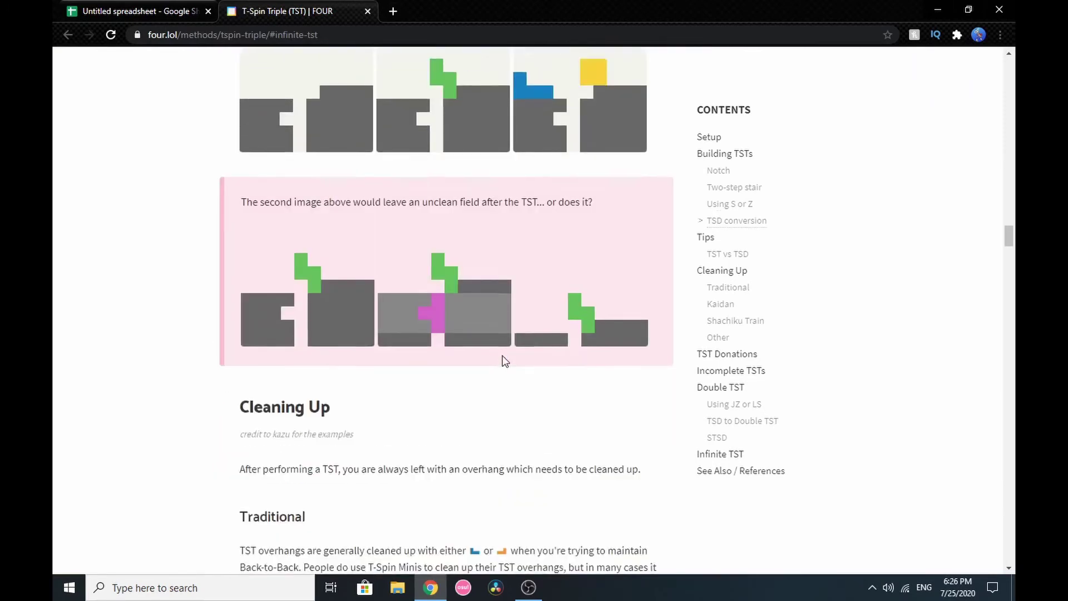
{"action": "scroll", "coordinate": [508, 337], "scroll_direction": "up", "scroll_amount": 10}
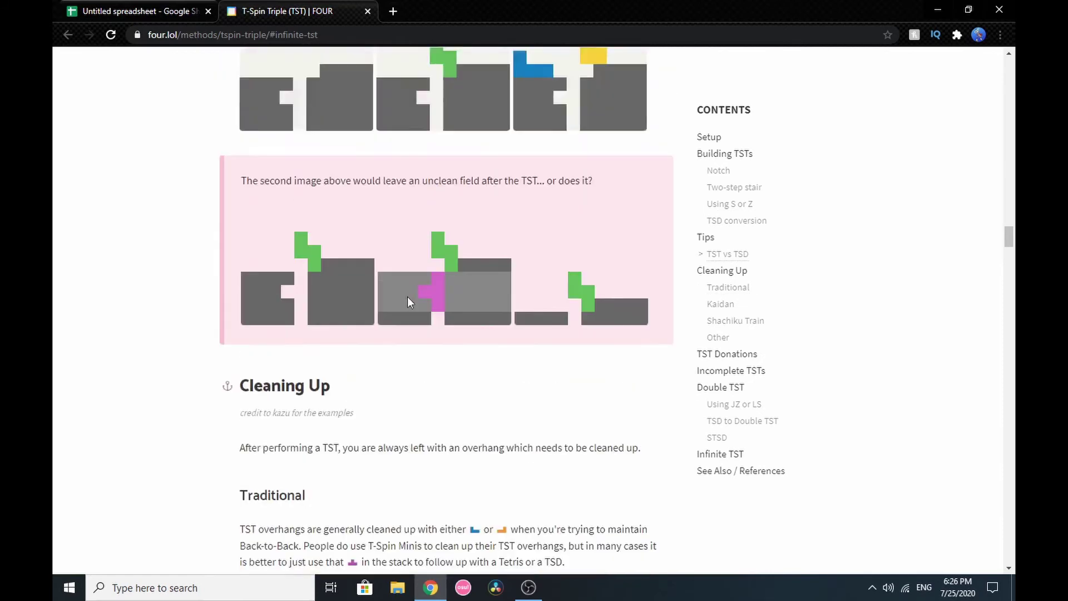
{"action": "scroll", "coordinate": [410, 307], "scroll_direction": "down", "scroll_amount": 1}
{"action": "scroll", "coordinate": [738, 382], "scroll_direction": "up", "scroll_amount": 3}
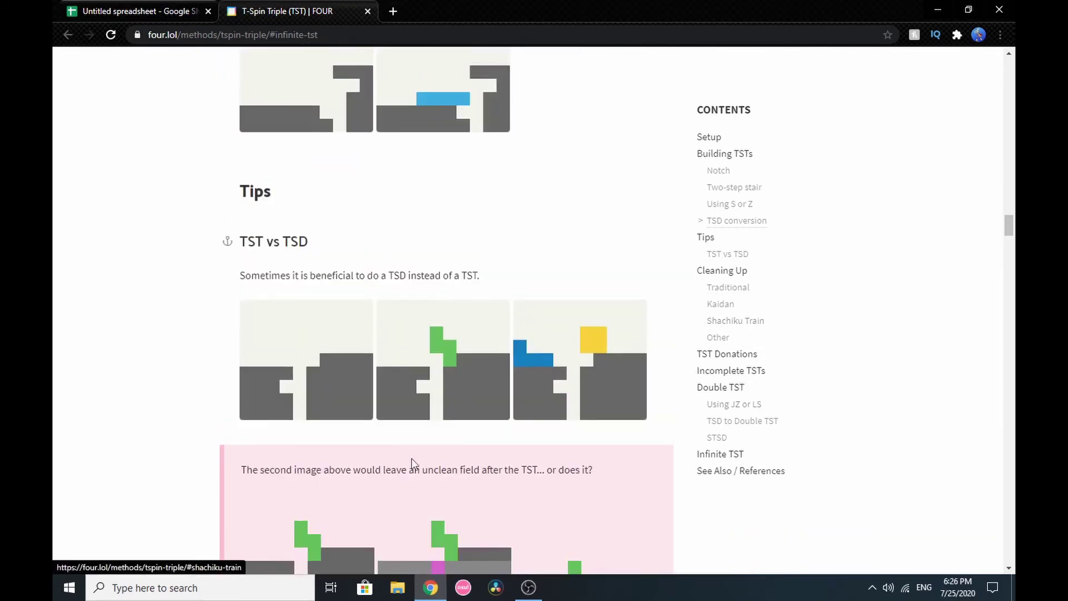
{"action": "scroll", "coordinate": [550, 219], "scroll_direction": "up", "scroll_amount": 20}
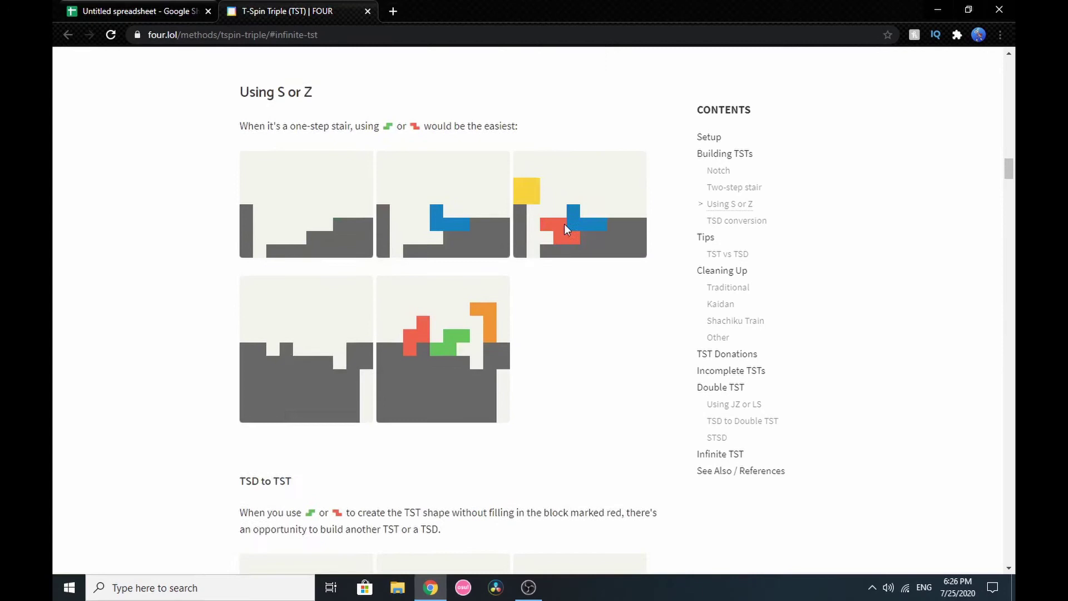
{"action": "scroll", "coordinate": [553, 241], "scroll_direction": "up", "scroll_amount": 15}
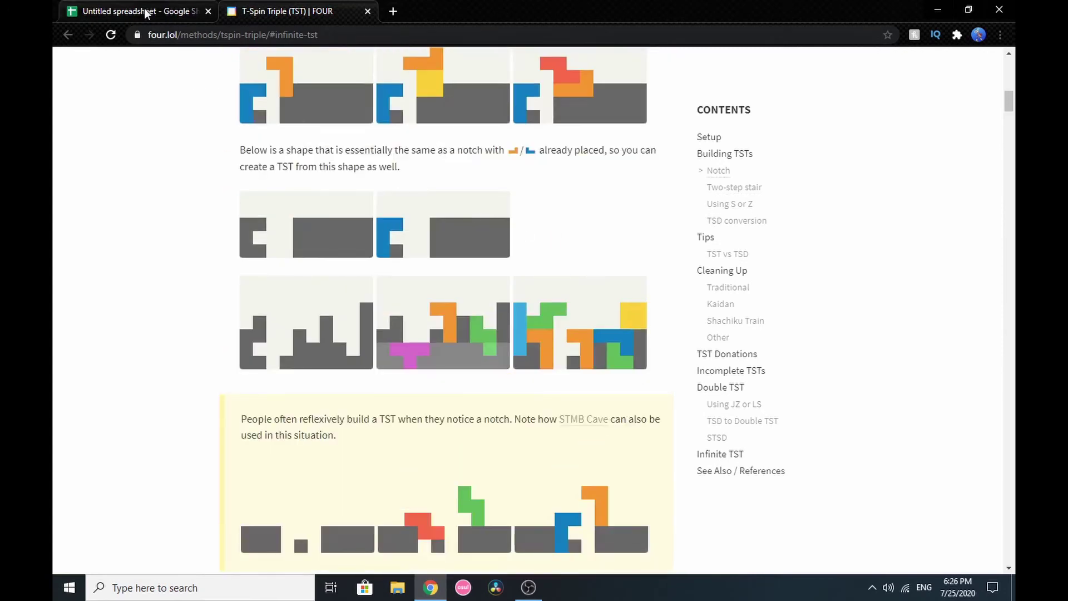
{"action": "left_click", "coordinate": [367, 11]}
{"action": "scroll", "coordinate": [671, 472], "scroll_direction": "down", "scroll_amount": 1}
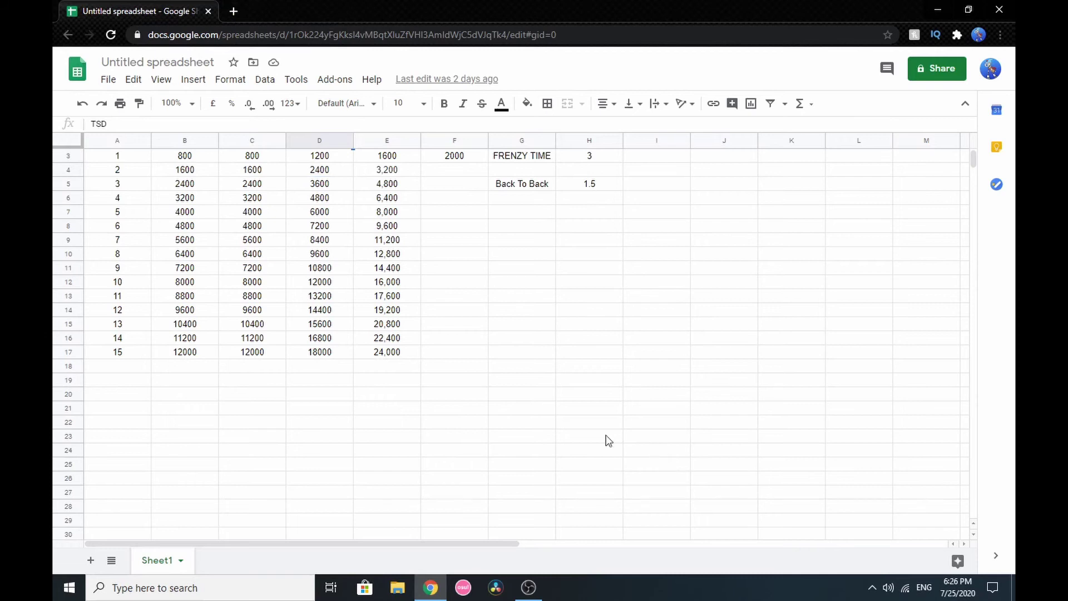
{"action": "scroll", "coordinate": [609, 441], "scroll_direction": "up", "scroll_amount": 1}
{"action": "left_click", "coordinate": [466, 169]}
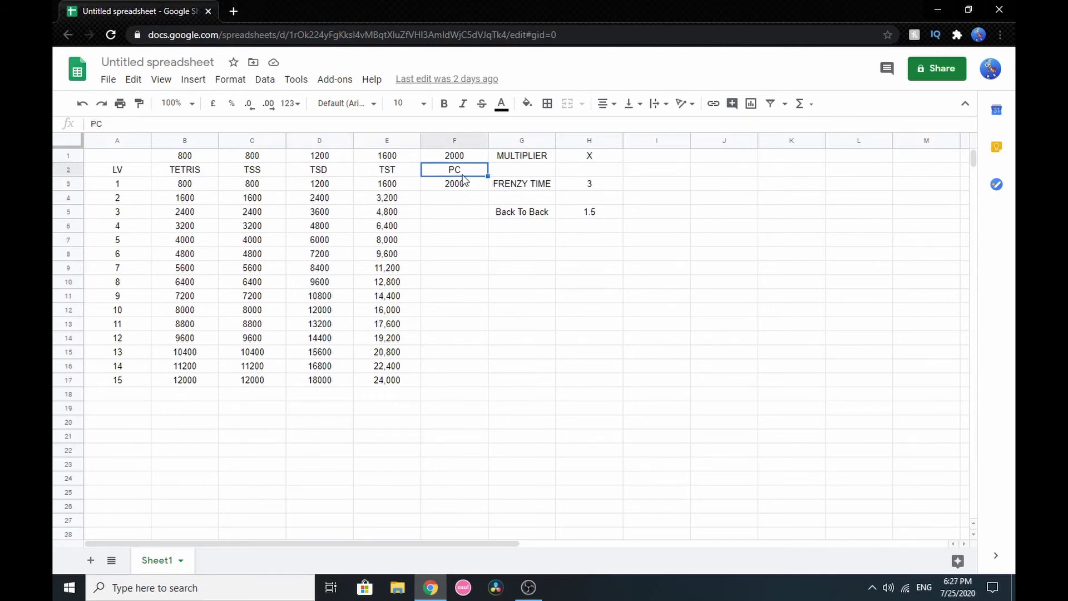
{"action": "left_click", "coordinate": [465, 185]}
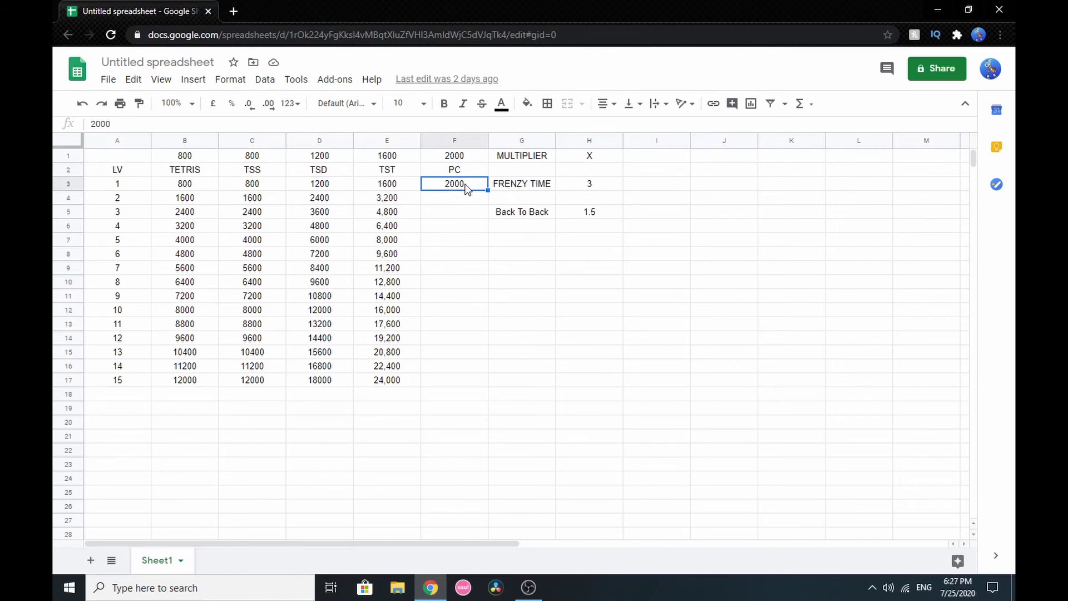
{"action": "left_click", "coordinate": [407, 160]}
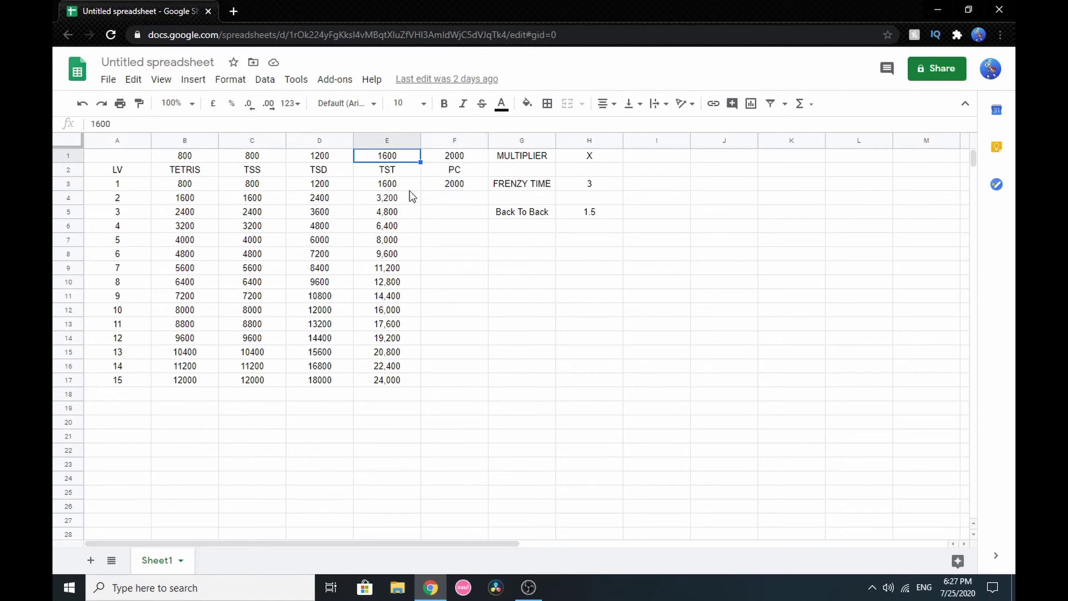
{"action": "left_click_drag", "start_coordinate": [393, 171], "coordinate": [405, 400]}
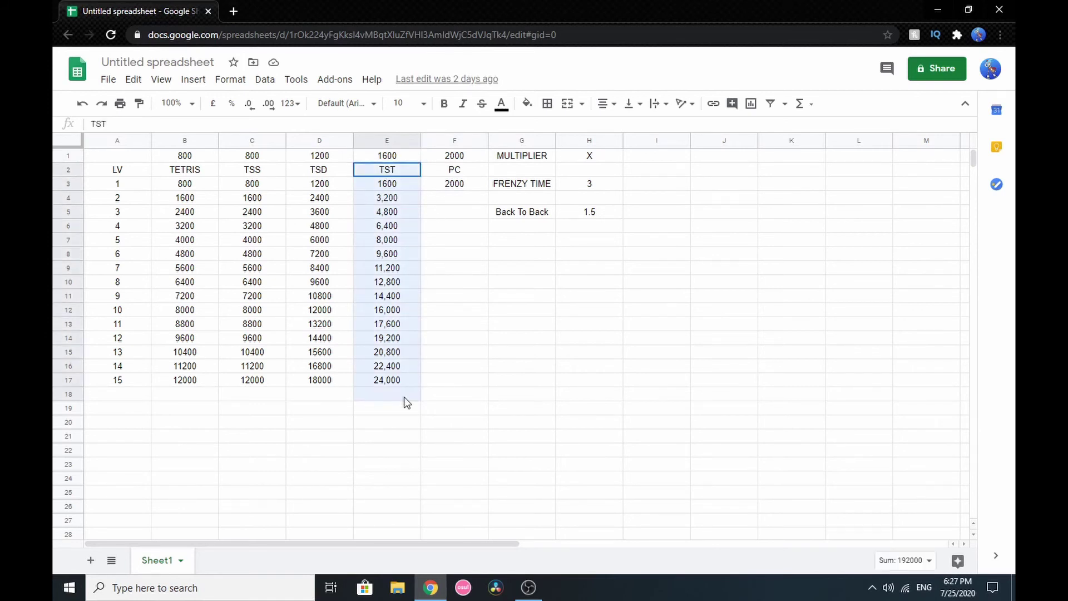
{"action": "left_click_drag", "start_coordinate": [481, 230], "coordinate": [470, 162]}
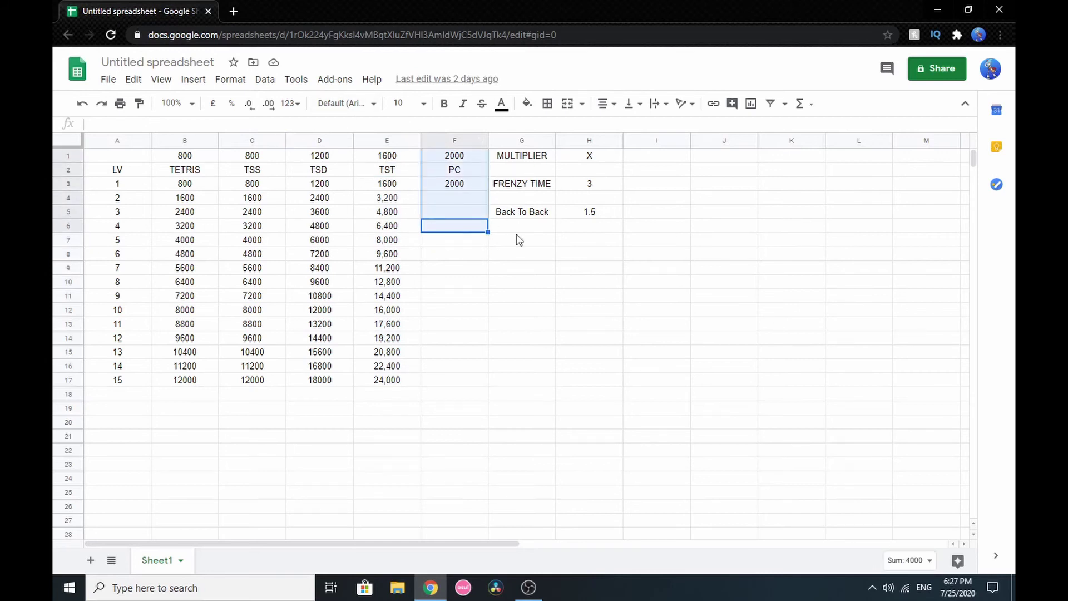
{"action": "left_click_drag", "start_coordinate": [620, 298], "coordinate": [435, 417]}
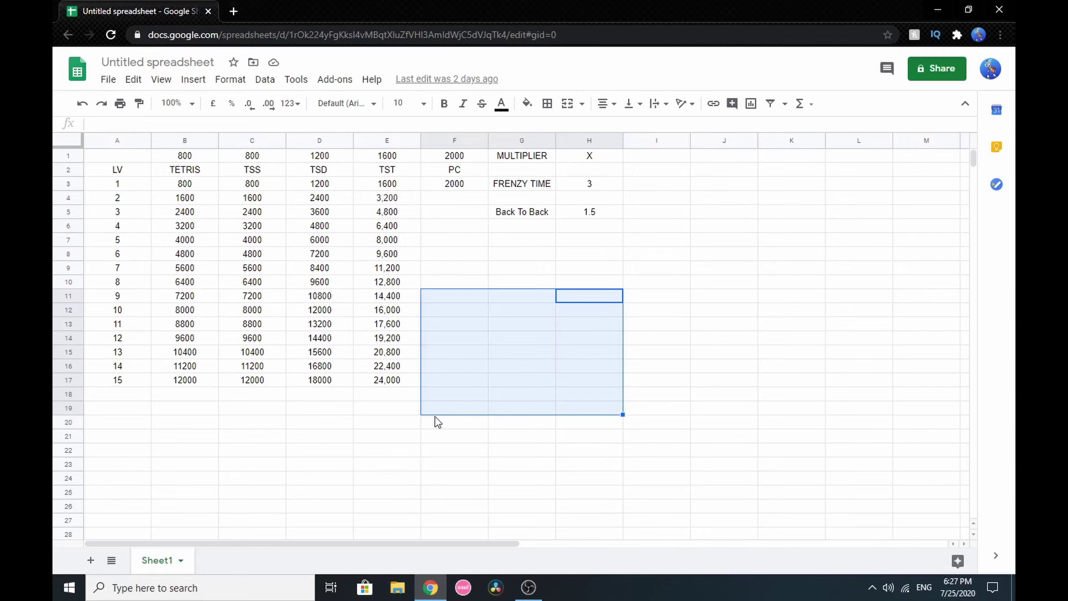
Rearrange the sheet so F–I hold 1–4 line PC scores 800, 1600, 2400, 3200, with multipliers in J–K
{"action": "scroll", "coordinate": [239, 345], "scroll_direction": "down", "scroll_amount": 1}
{"action": "scroll", "coordinate": [239, 345], "scroll_direction": "up", "scroll_amount": 1}
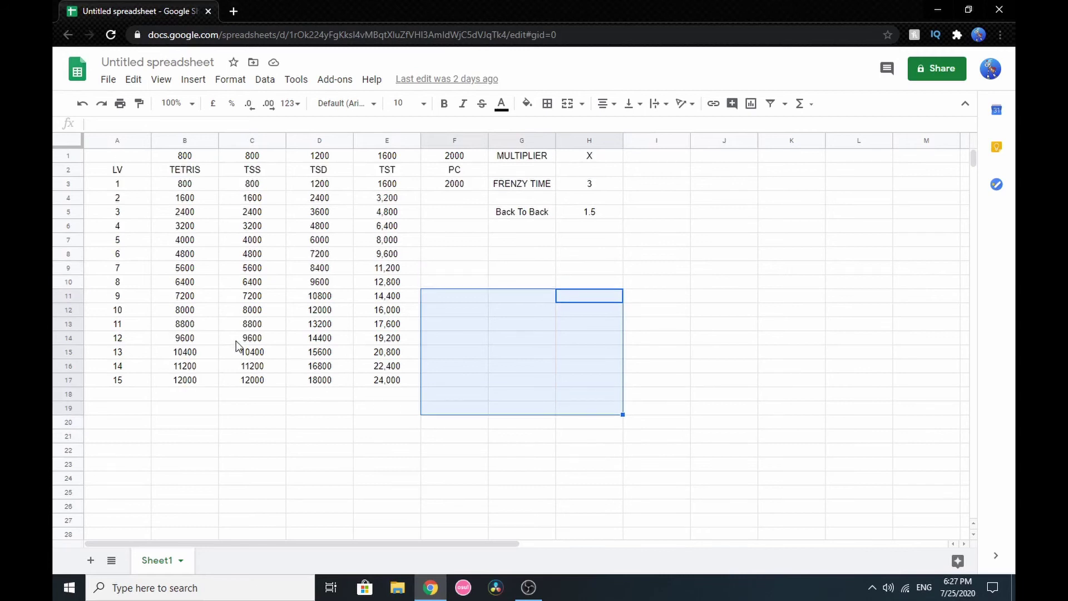
{"action": "left_click", "coordinate": [425, 439]}
{"action": "left_click_drag", "start_coordinate": [528, 436], "coordinate": [134, 166]}
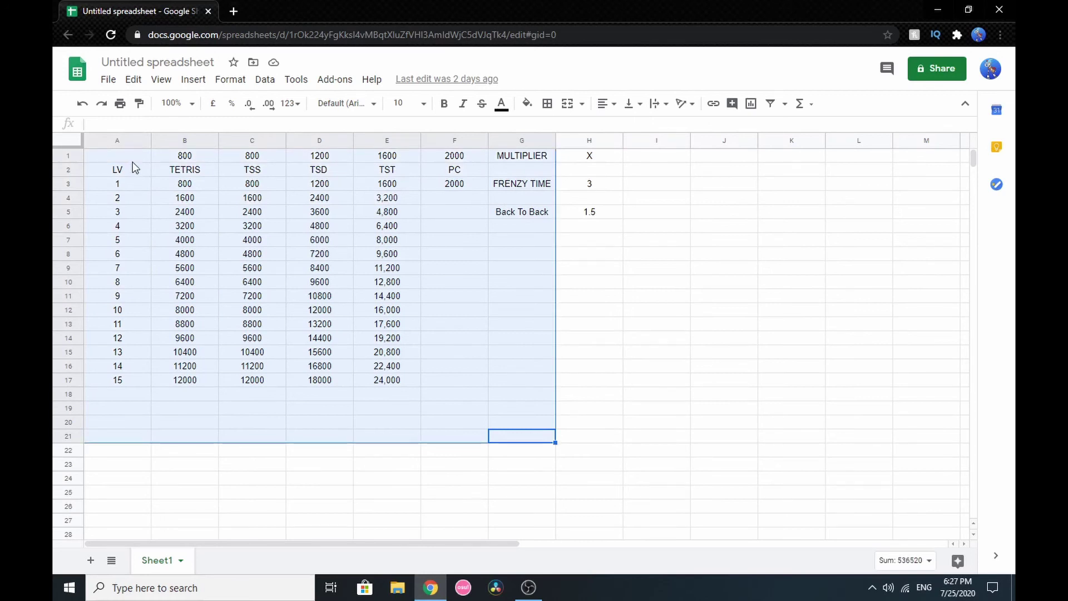
{"action": "scroll", "coordinate": [324, 361], "scroll_direction": "down", "scroll_amount": 1}
{"action": "scroll", "coordinate": [324, 365], "scroll_direction": "up", "scroll_amount": 1}
{"action": "left_click_drag", "start_coordinate": [660, 296], "coordinate": [134, 218]}
{"action": "left_click", "coordinate": [600, 366]}
{"action": "left_click", "coordinate": [539, 349]}
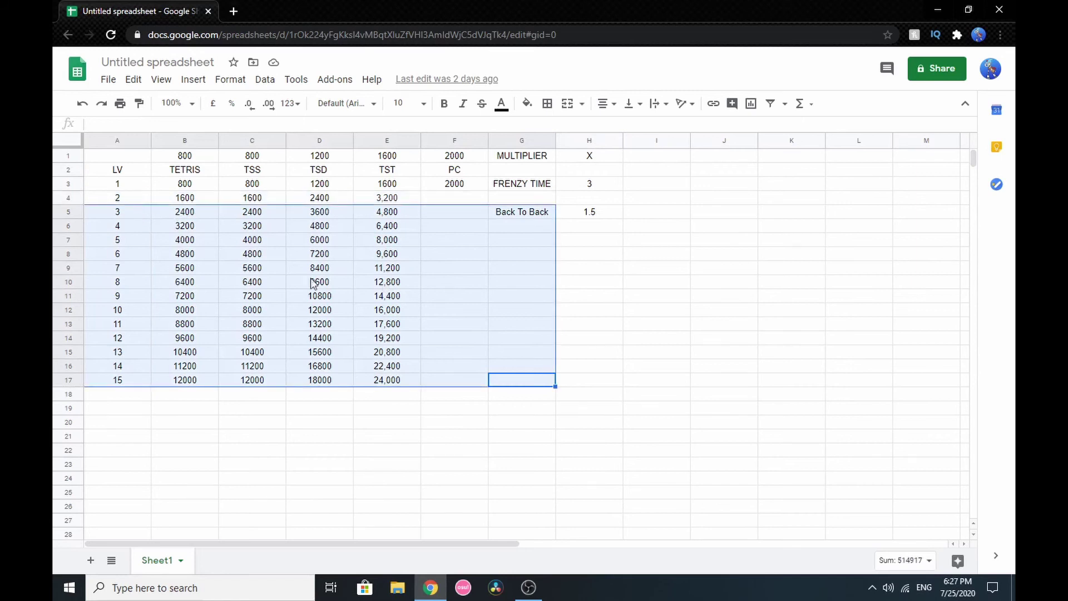
{"action": "left_click", "coordinate": [611, 366]}
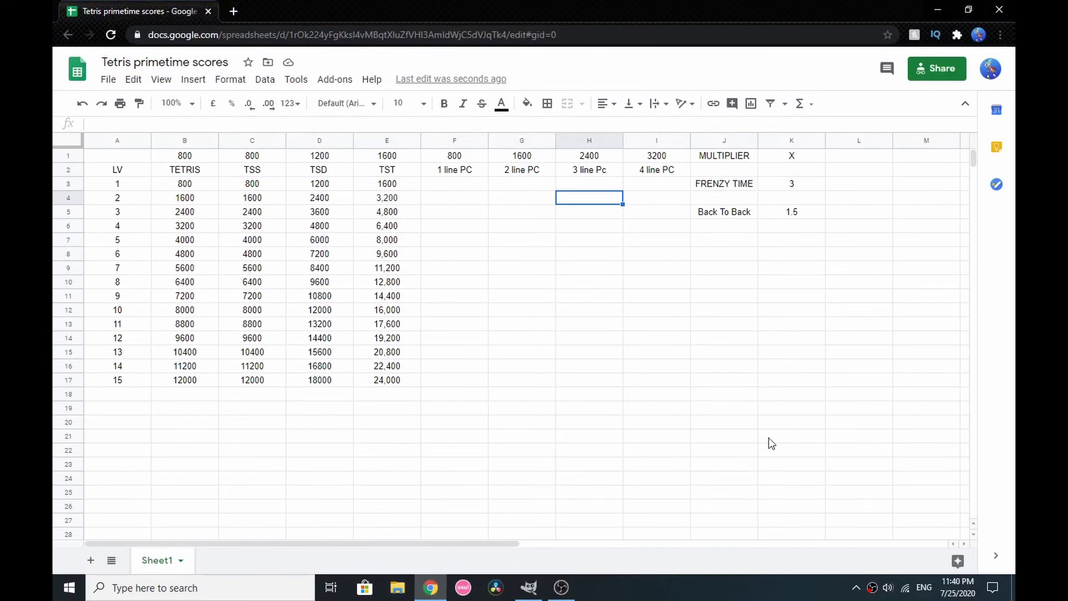
{"action": "left_click", "coordinate": [669, 212]}
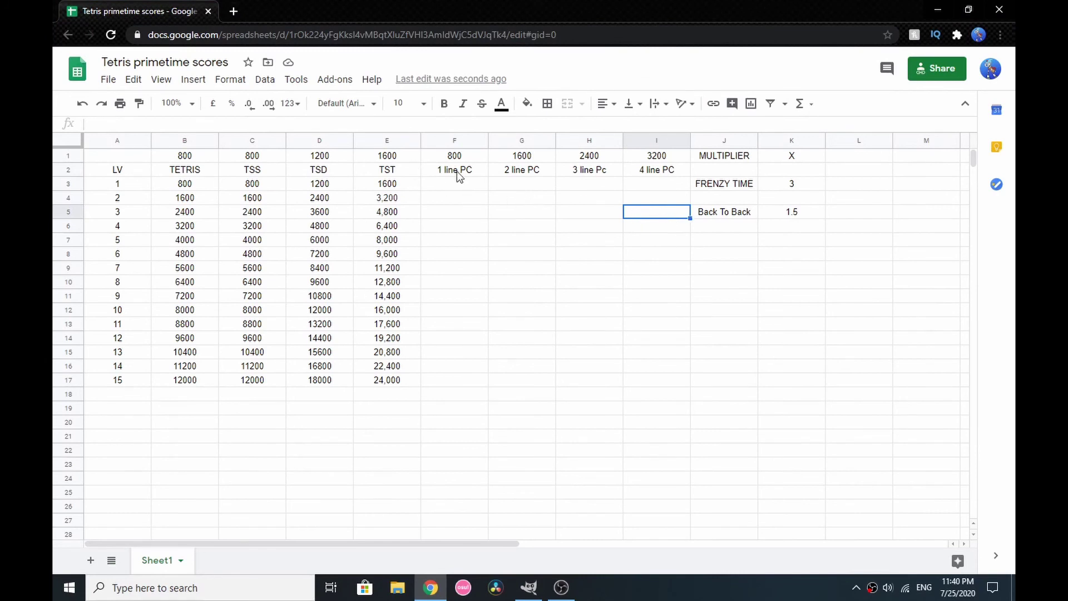
{"action": "left_click_drag", "start_coordinate": [439, 172], "coordinate": [674, 172]}
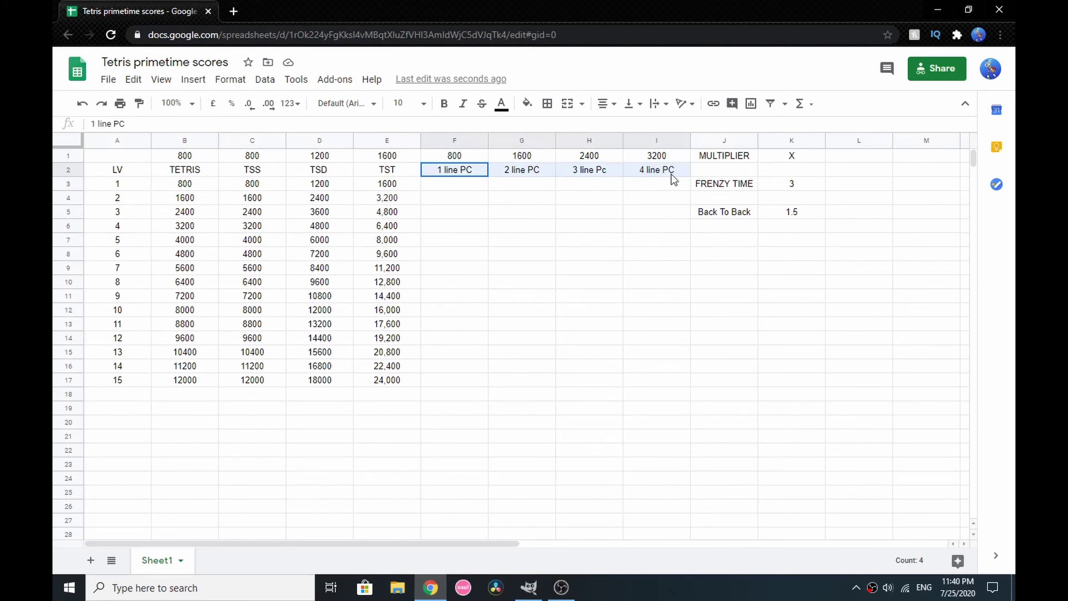
{"action": "left_click", "coordinate": [443, 176]}
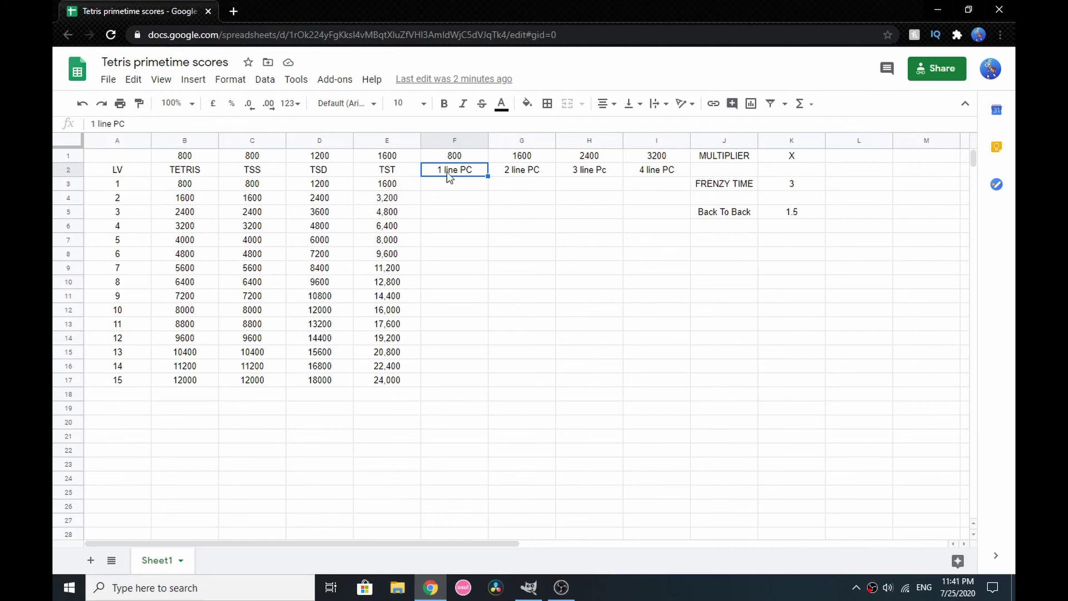
{"action": "left_click", "coordinate": [473, 156]}
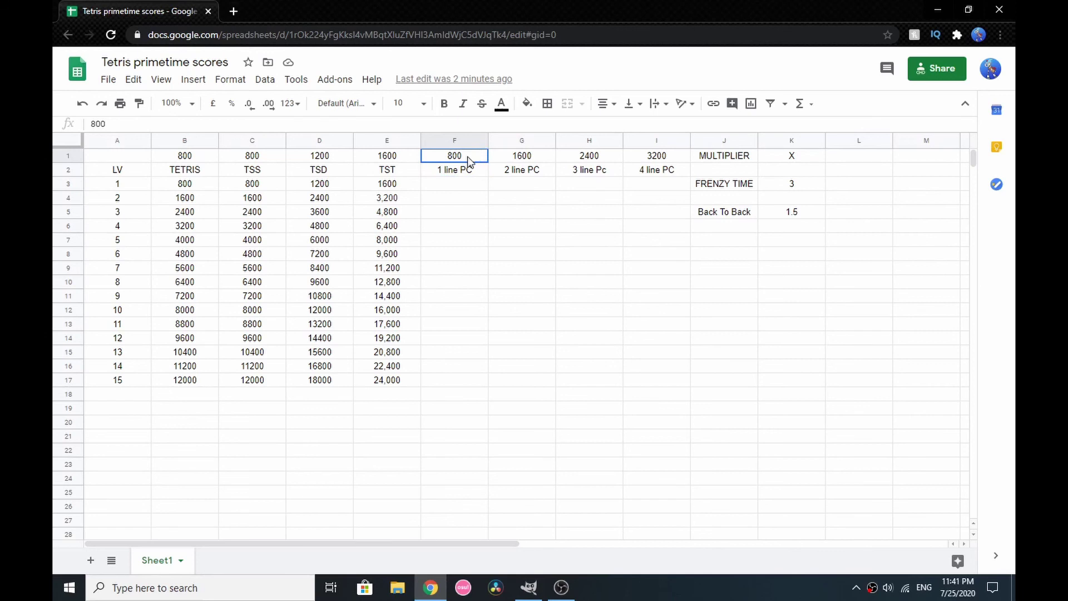
{"action": "left_click", "coordinate": [544, 174]}
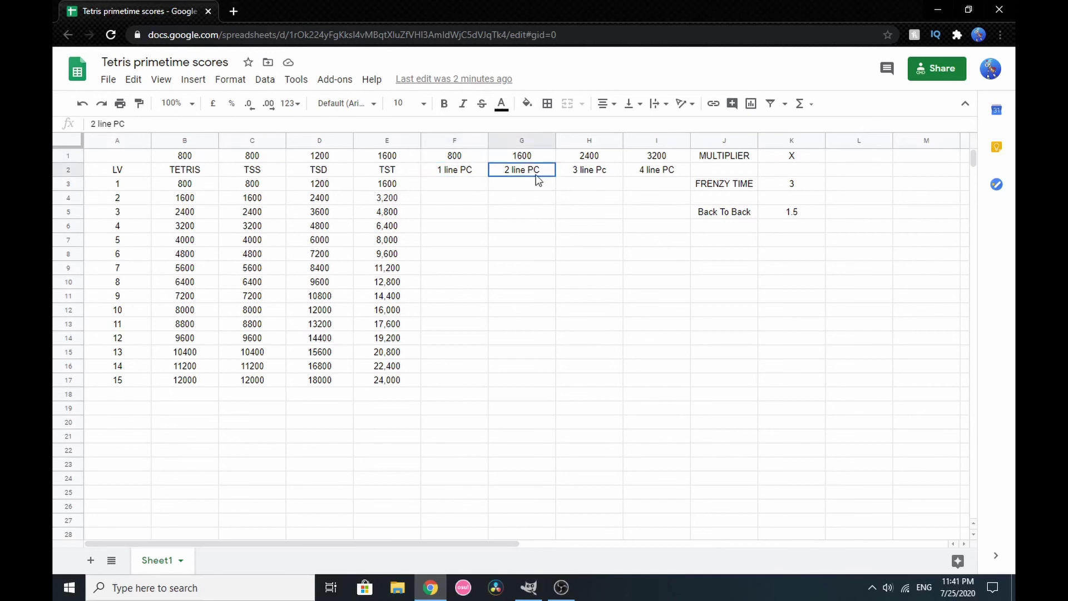
{"action": "left_click", "coordinate": [512, 158]}
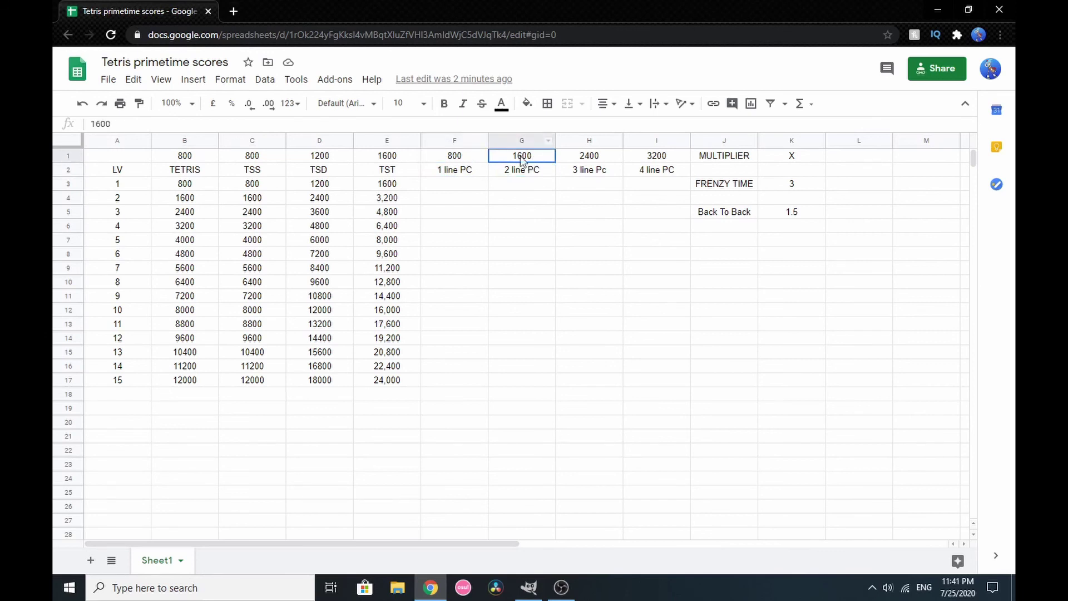
{"action": "left_click", "coordinate": [594, 173]}
{"action": "left_click", "coordinate": [480, 158]}
{"action": "left_click", "coordinate": [609, 158]}
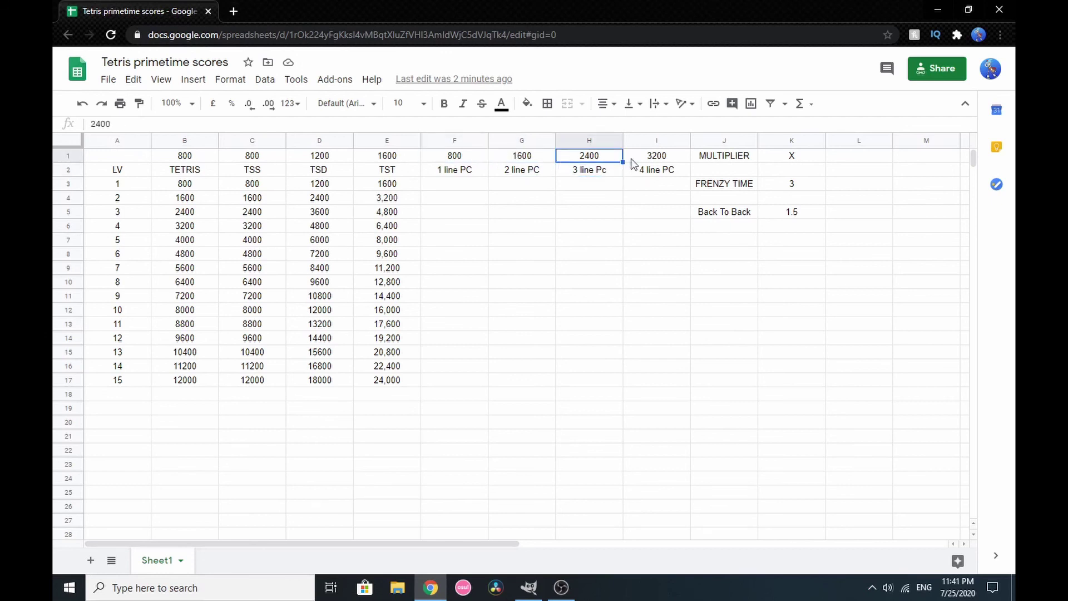
{"action": "left_click", "coordinate": [633, 159]}
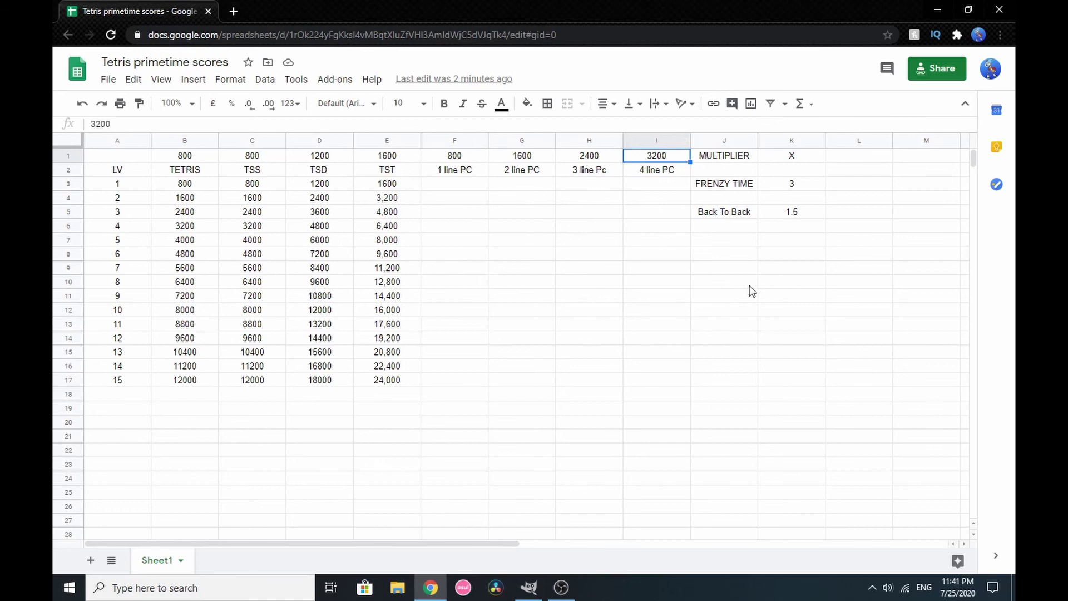
{"action": "left_click_drag", "start_coordinate": [628, 185], "coordinate": [517, 158]}
{"action": "left_click_drag", "start_coordinate": [439, 147], "coordinate": [668, 387]}
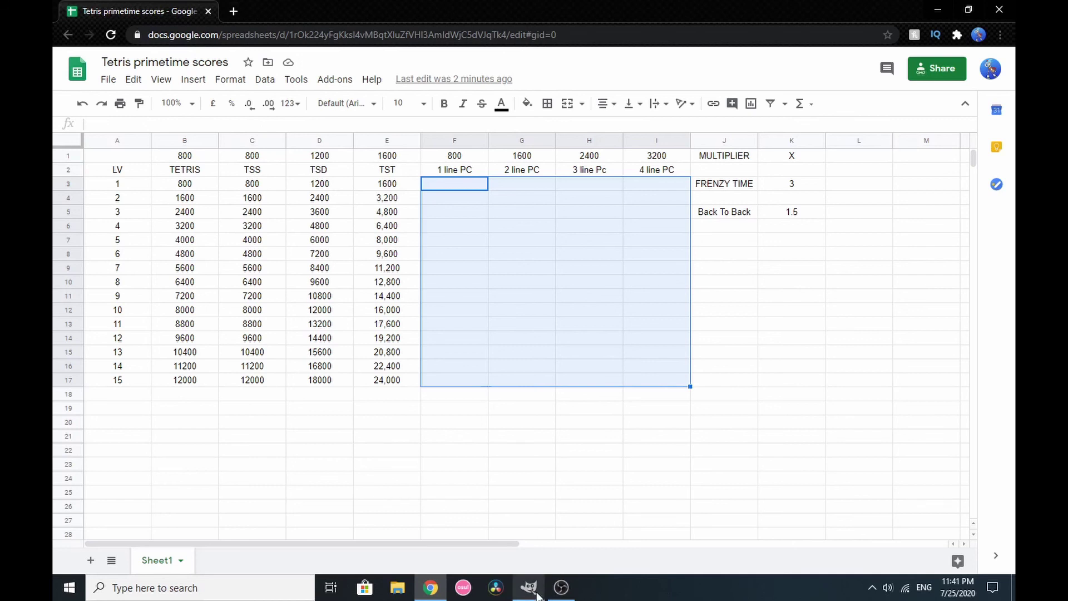
{"action": "mouse_move", "coordinate": [538, 594]}
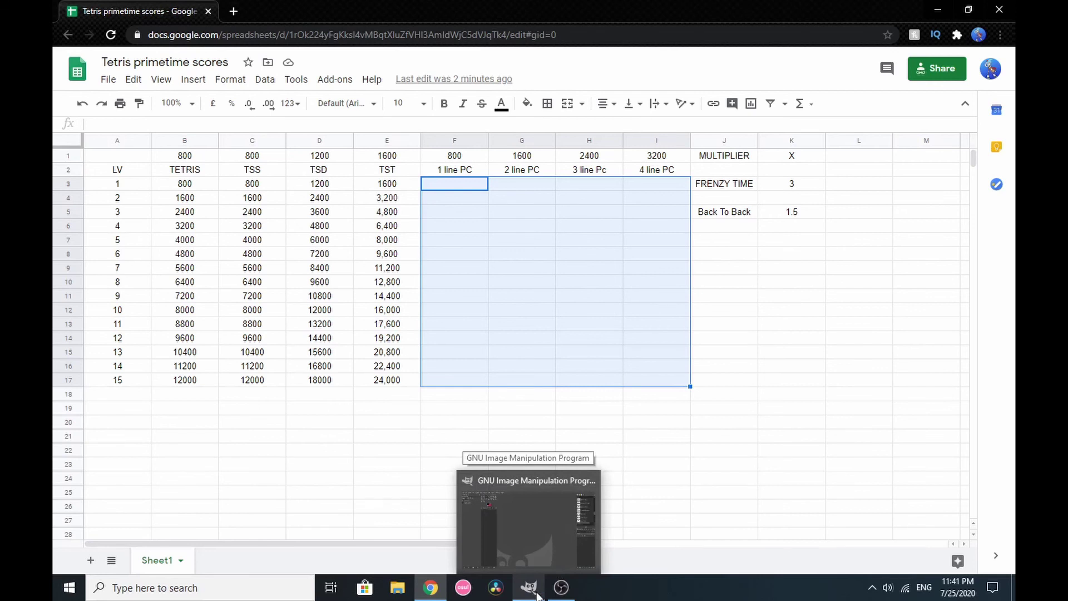